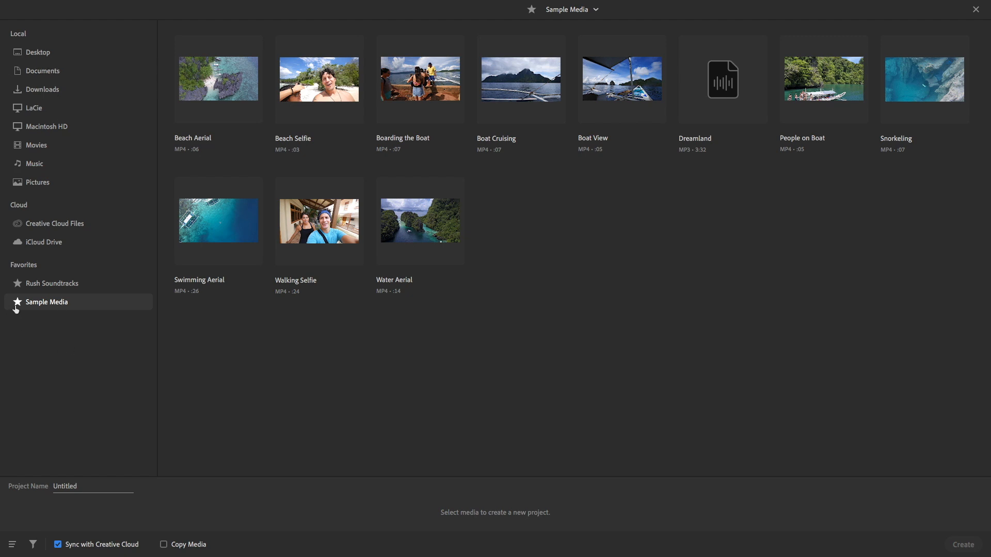
- Create a project from the sample clips Water Aerial, Boat View, Snorkeling, Beach Aerial and Swimming Aerial, in that order
left_click(60, 284)
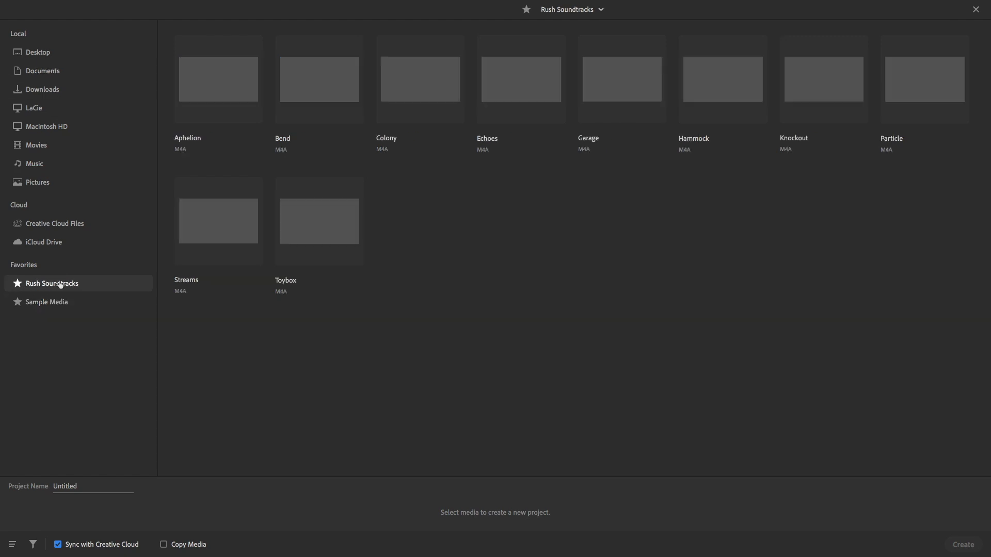
left_click(60, 303)
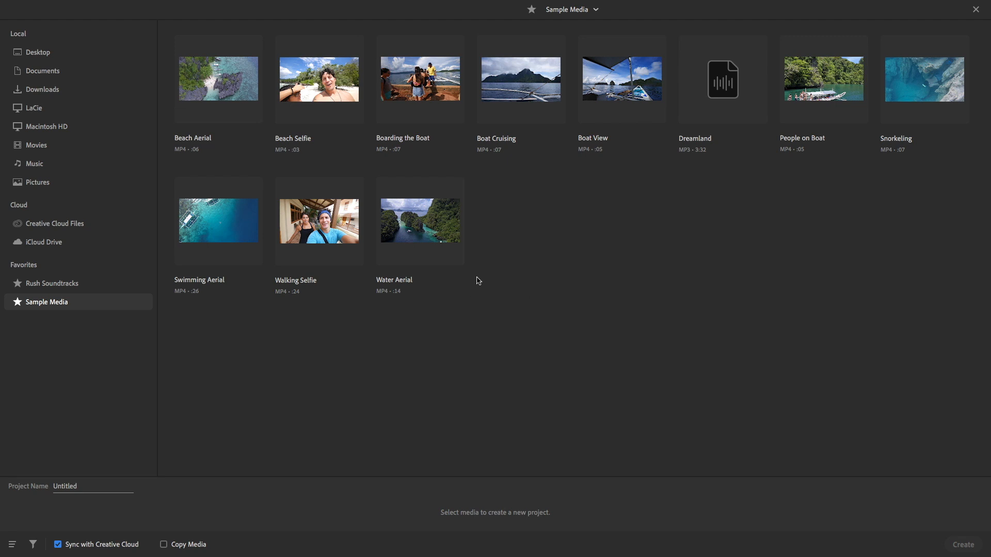
left_click(431, 283)
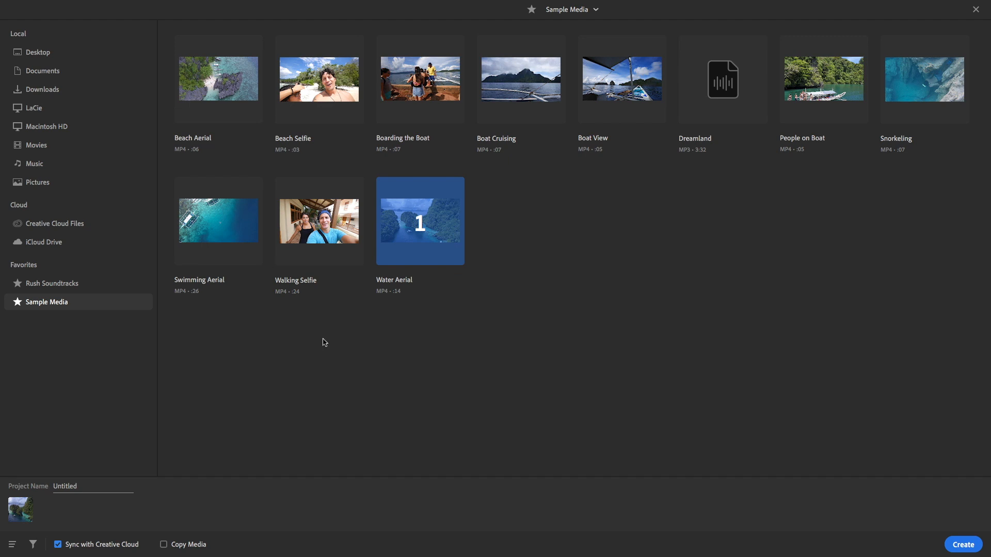
left_click(619, 138)
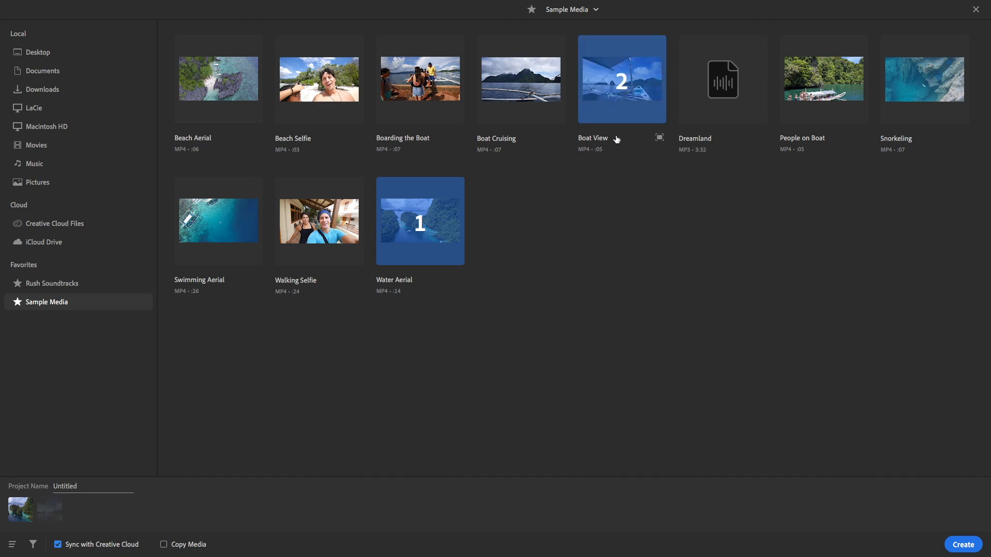
left_click(906, 111)
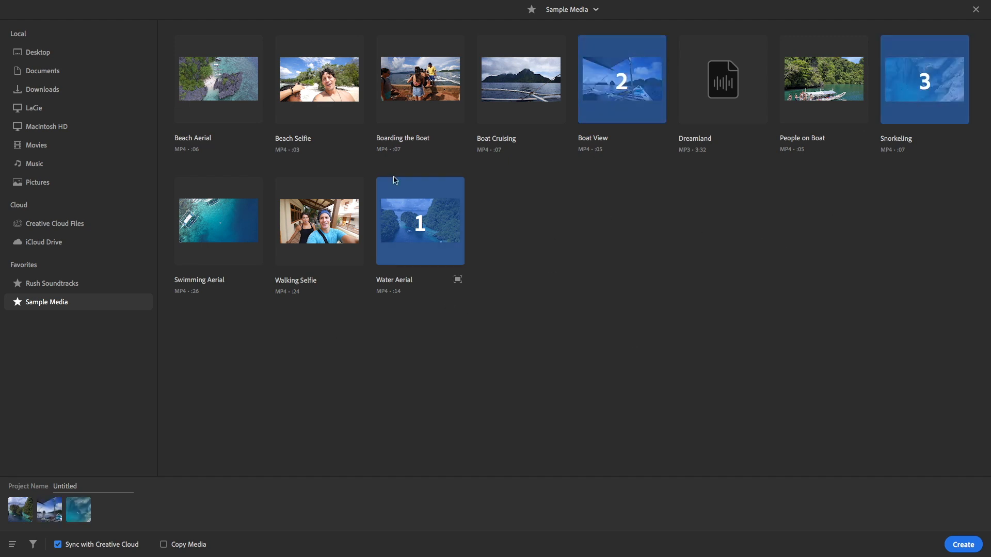
left_click(242, 128)
left_click(247, 255)
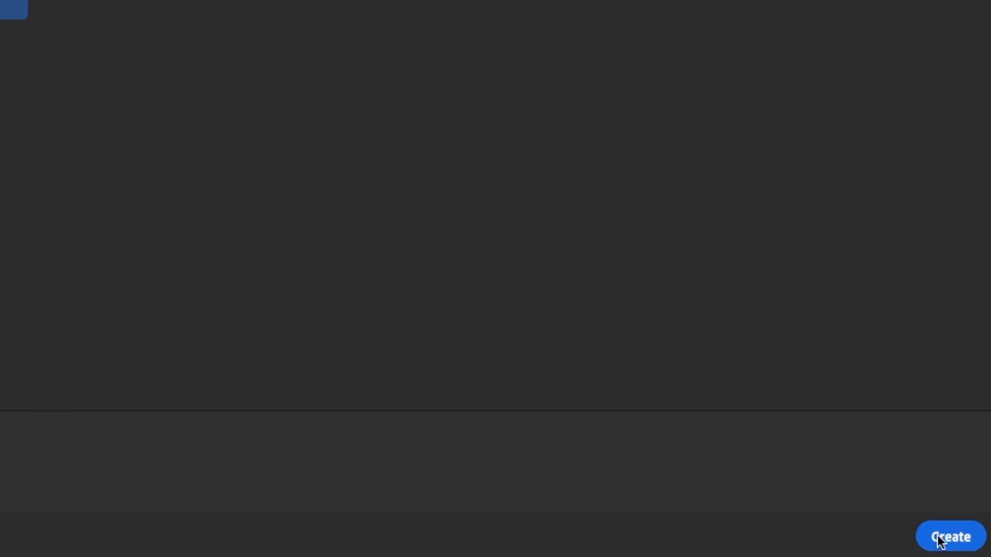
left_click(952, 544)
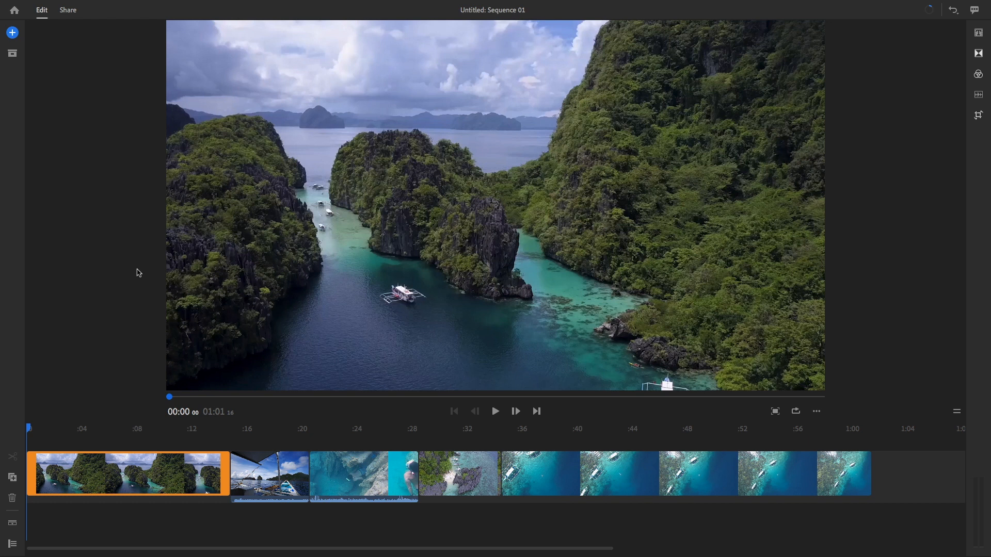
- Preview the opening clip and trim about five seconds off the start of the Water Aerial clip
key("space")
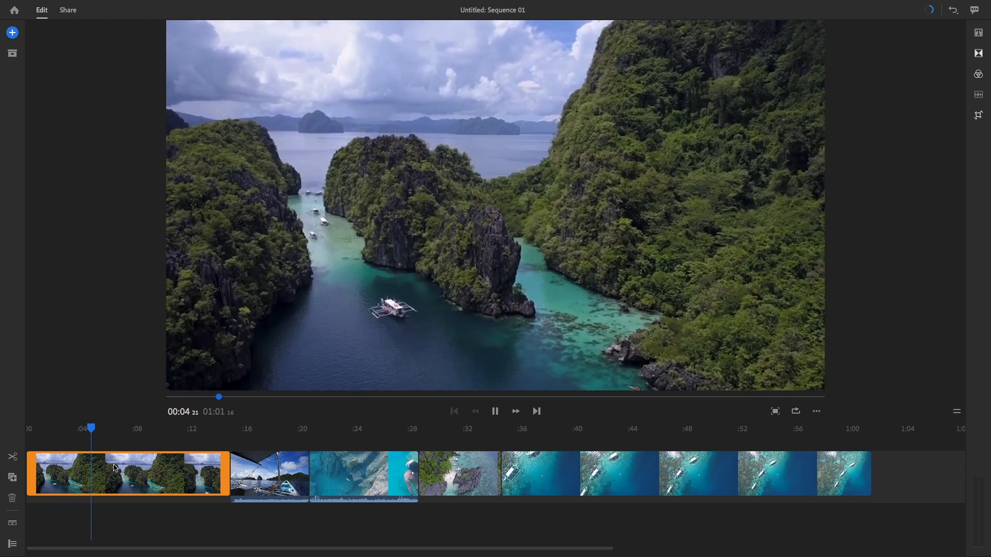
key("space")
left_click_drag(32, 479, 77, 478)
left_click_drag(29, 432, 87, 436)
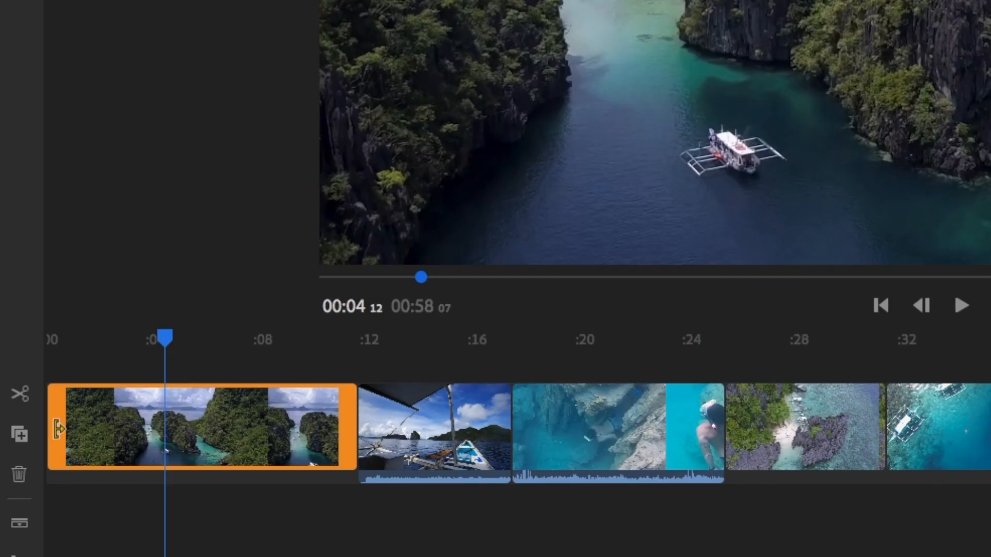
left_click_drag(89, 433, 106, 436)
- Play the sequence from the start, split the Water Aerial clip at 00:06:05 and remove the part after the split
left_click_drag(138, 340, 51, 336)
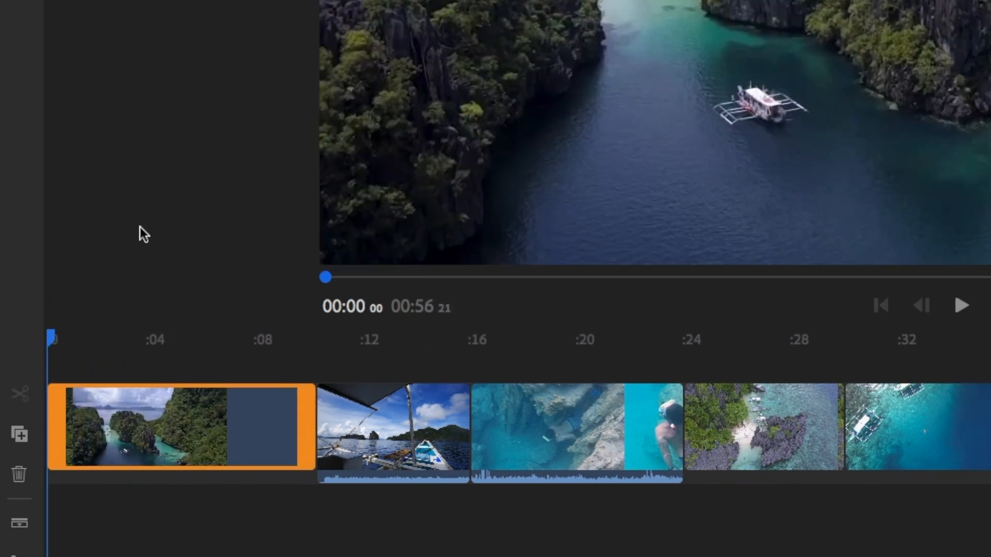
key("space")
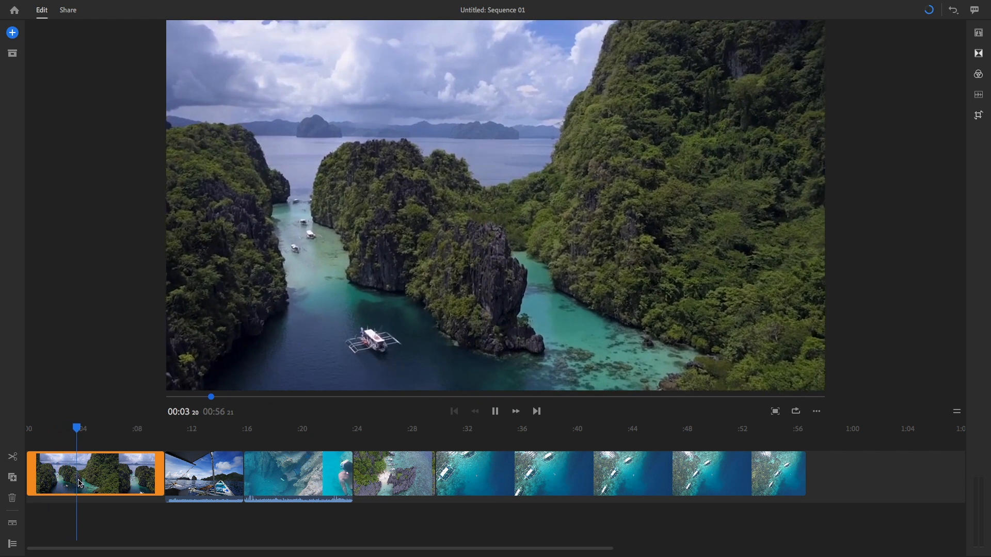
key("space")
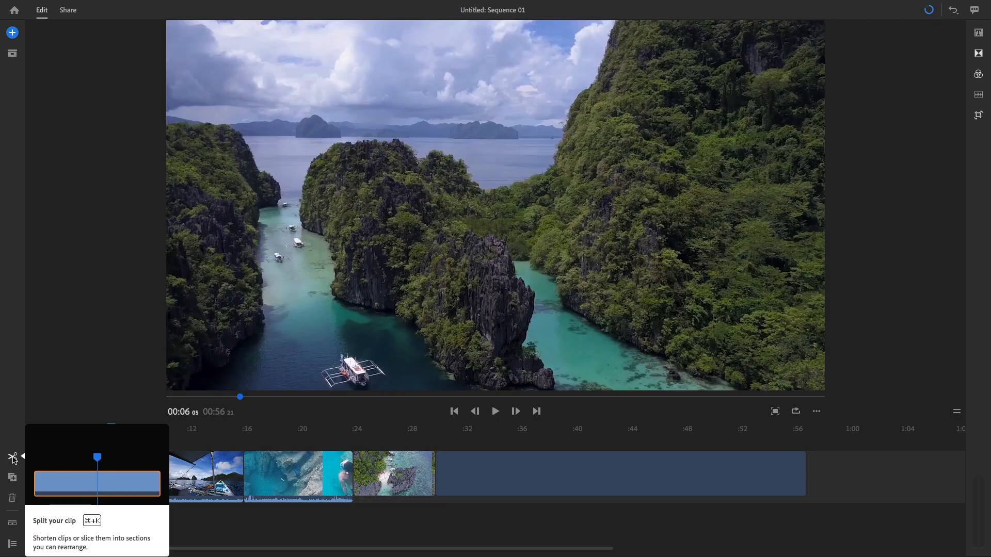
left_click(47, 242)
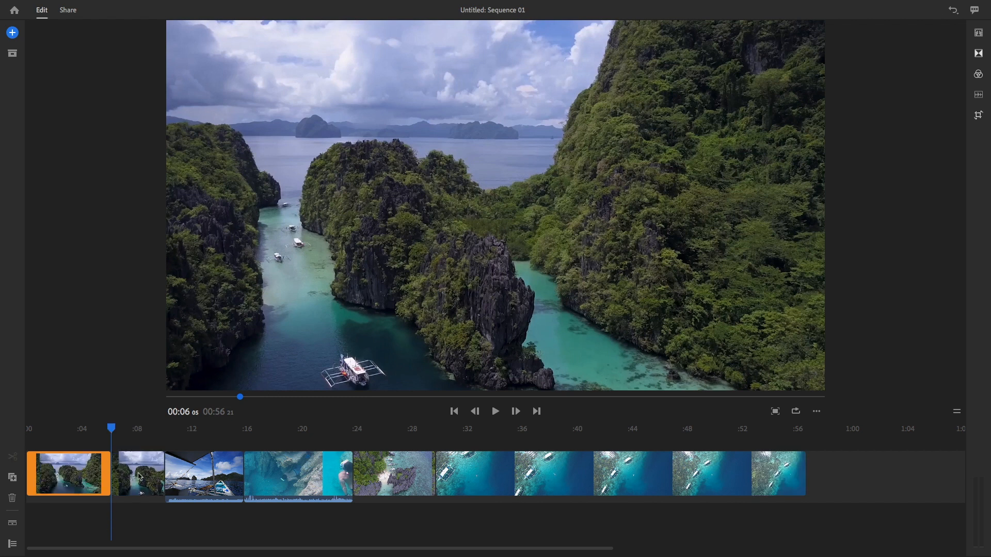
left_click(78, 433)
key("space")
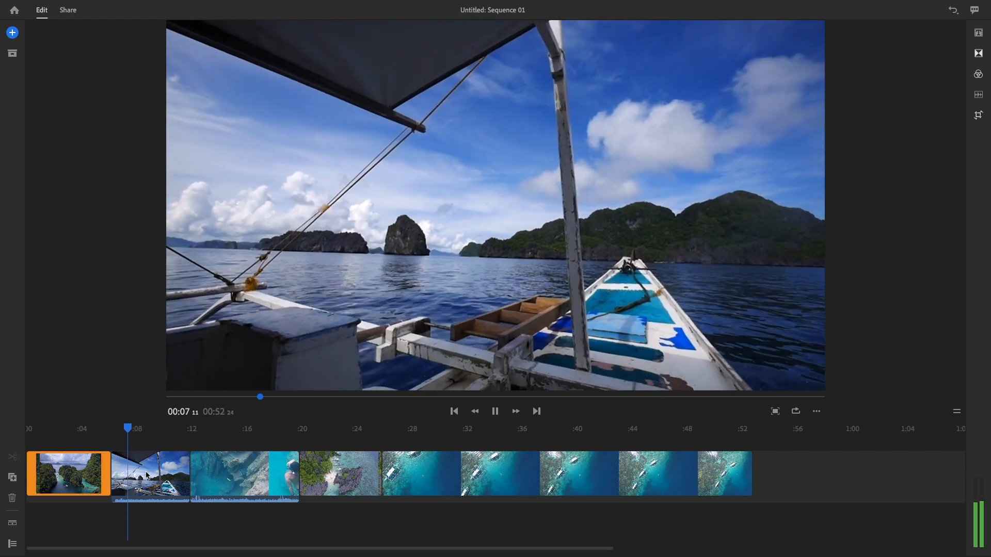
- Trim about two seconds off the end of the Boat View clip and play on from there
left_click(145, 475)
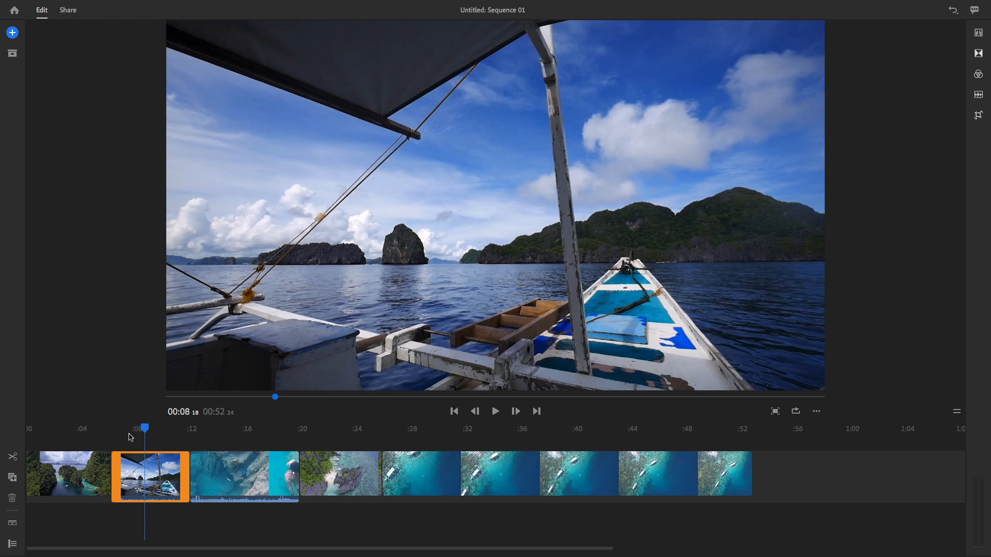
left_click_drag(183, 481, 171, 481)
key("space")
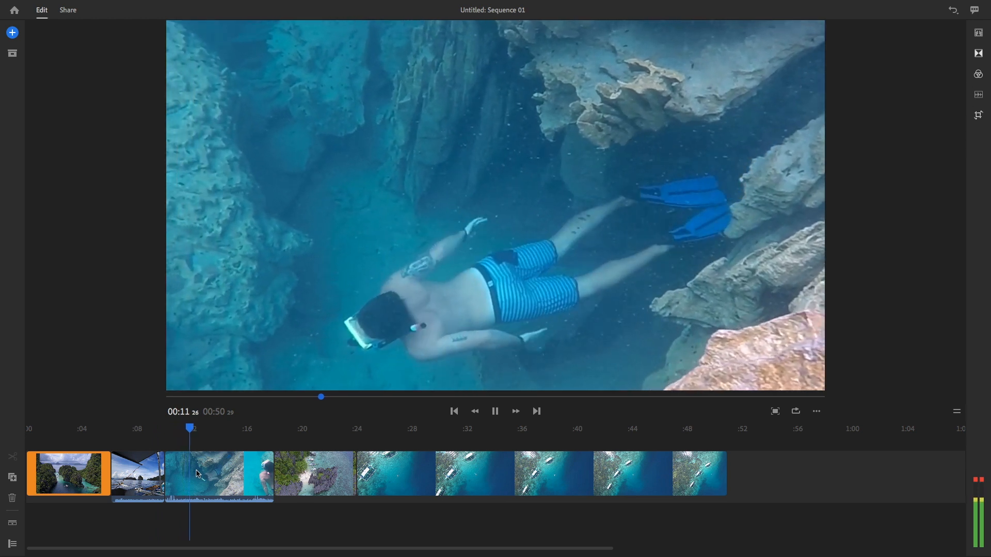
- Move the Beach Aerial clip ahead of the Snorkeling clip and play back the new order from the Boat View clip
left_click(207, 460)
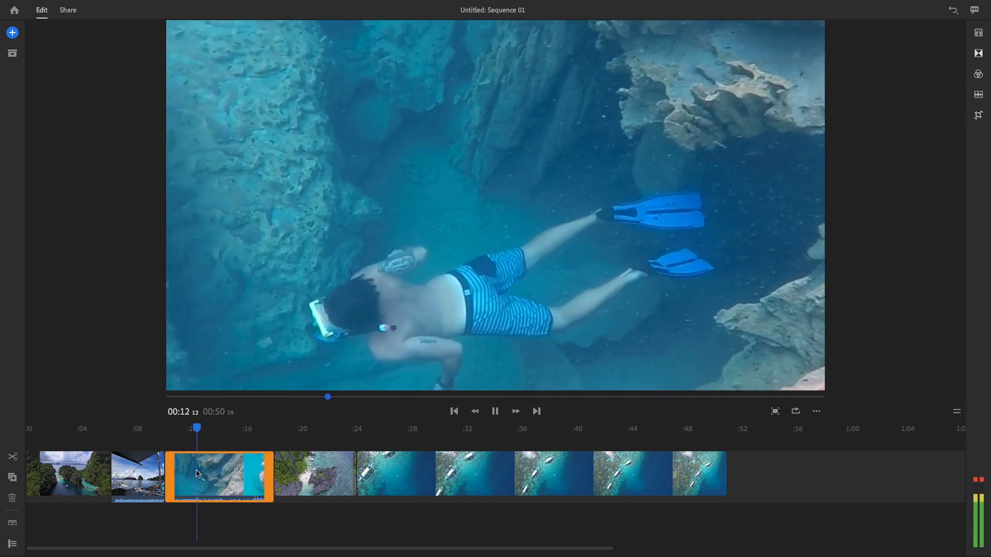
left_click_drag(313, 474, 196, 475)
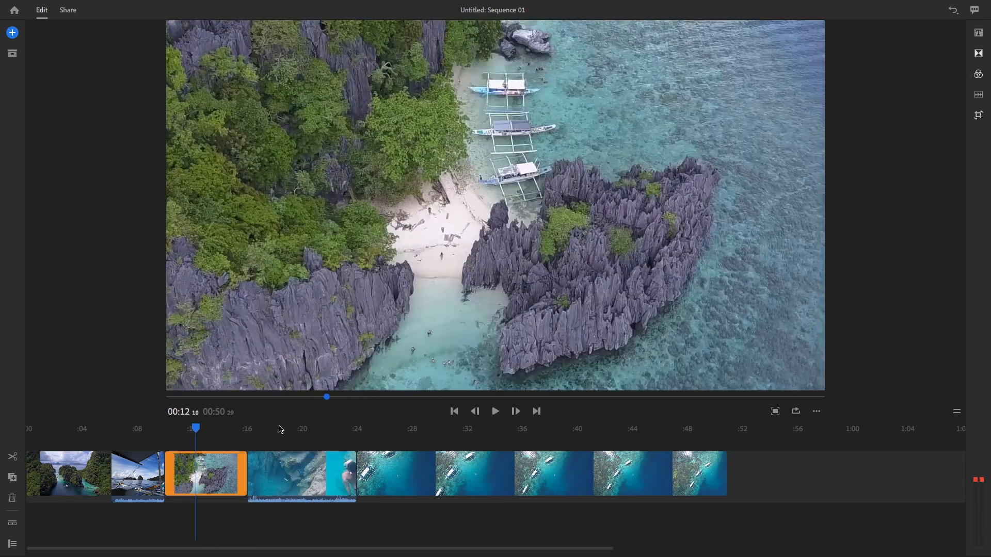
left_click_drag(198, 433, 141, 435)
key("space")
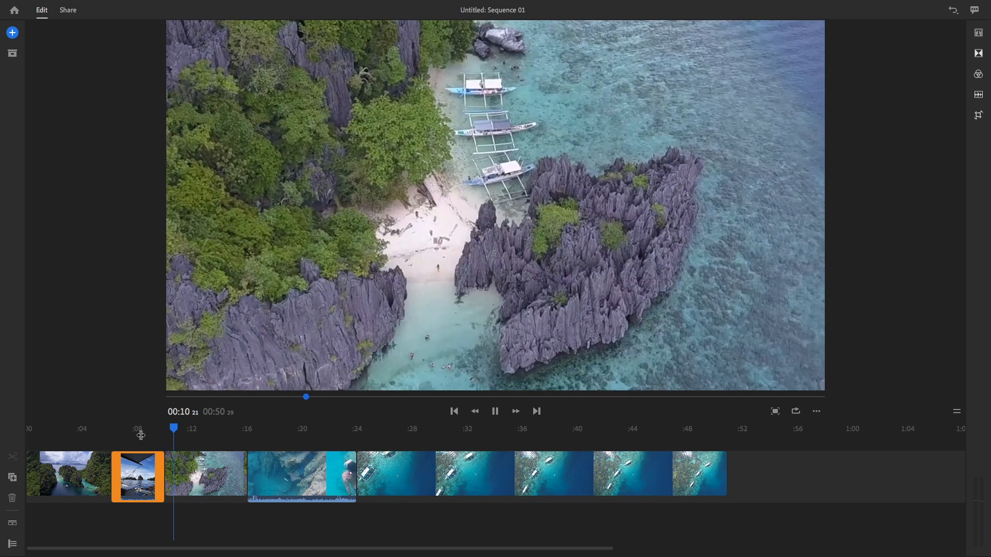
- Split the Beach Aerial clip at 00:14:17 and delete the short piece after the split
left_click(226, 473)
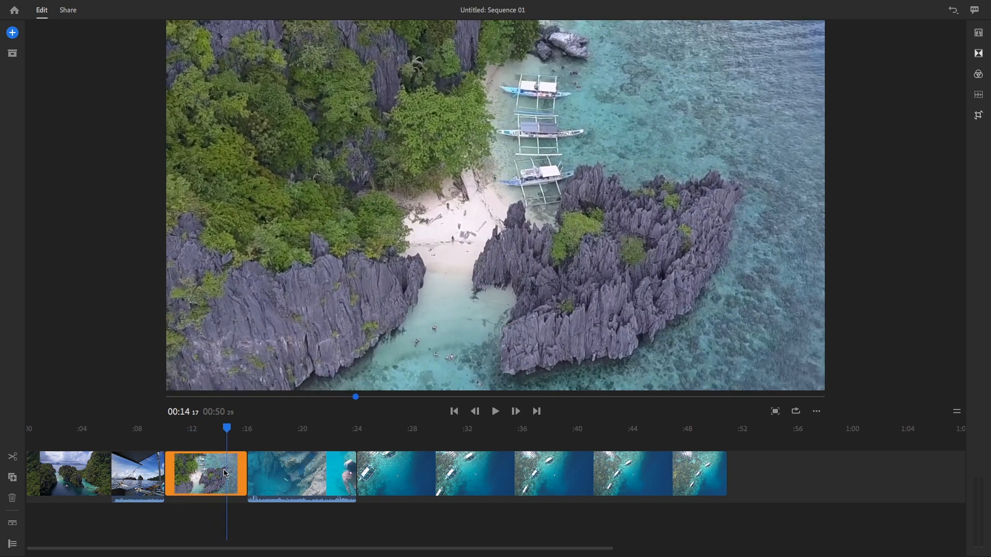
left_click(18, 454)
left_click(236, 474)
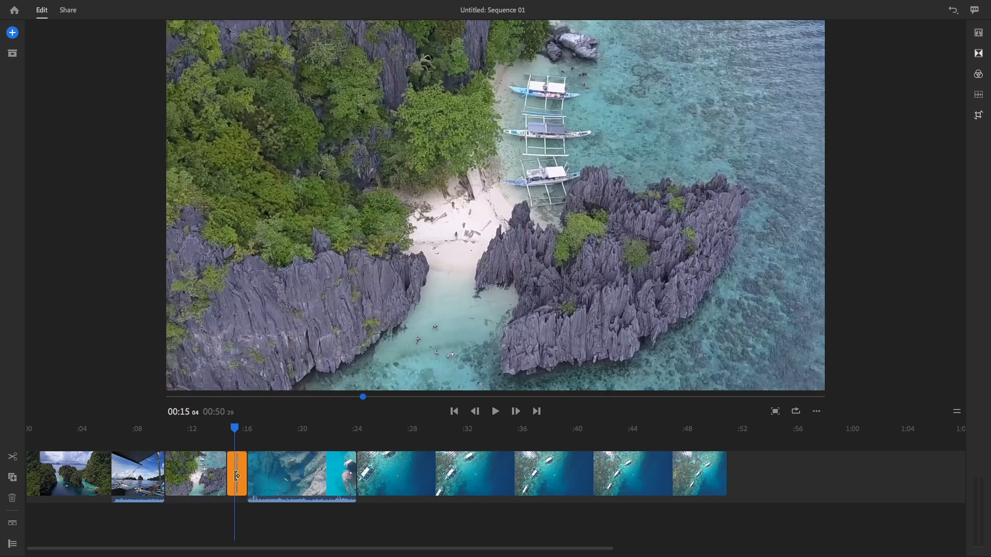
key("Delete")
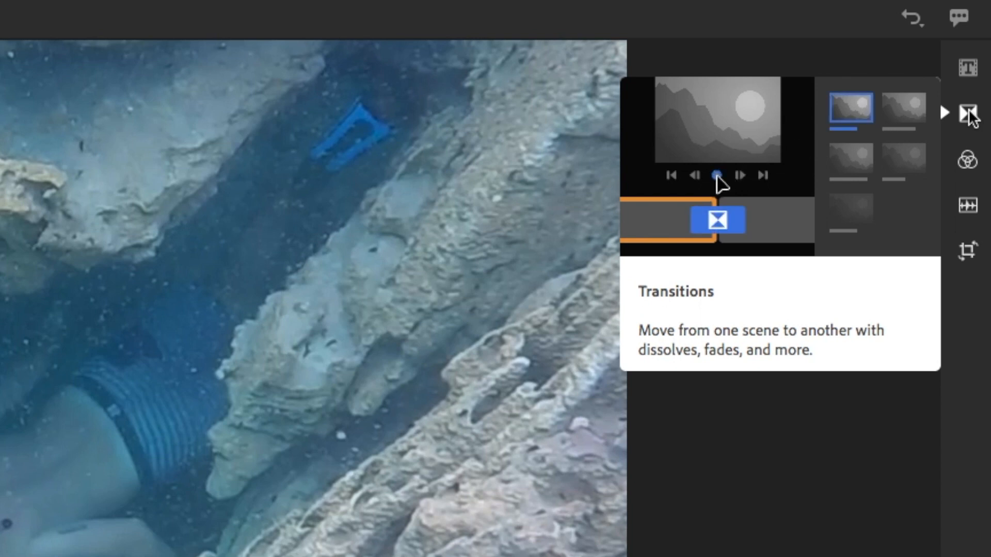
- Apply the Cross Dissolve transition to the Snorkeling clip and play back the cut from the Beach Aerial clip
left_click(969, 112)
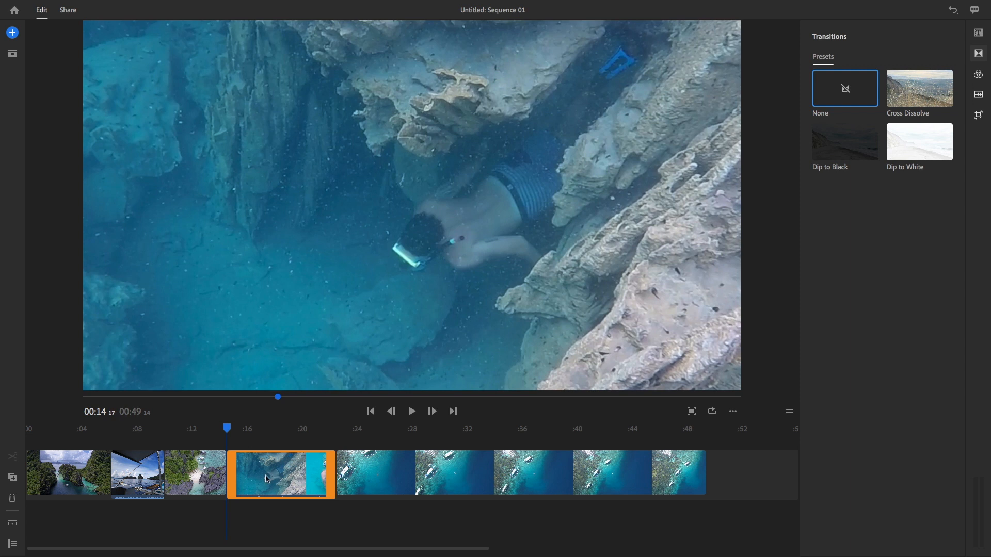
left_click(923, 92)
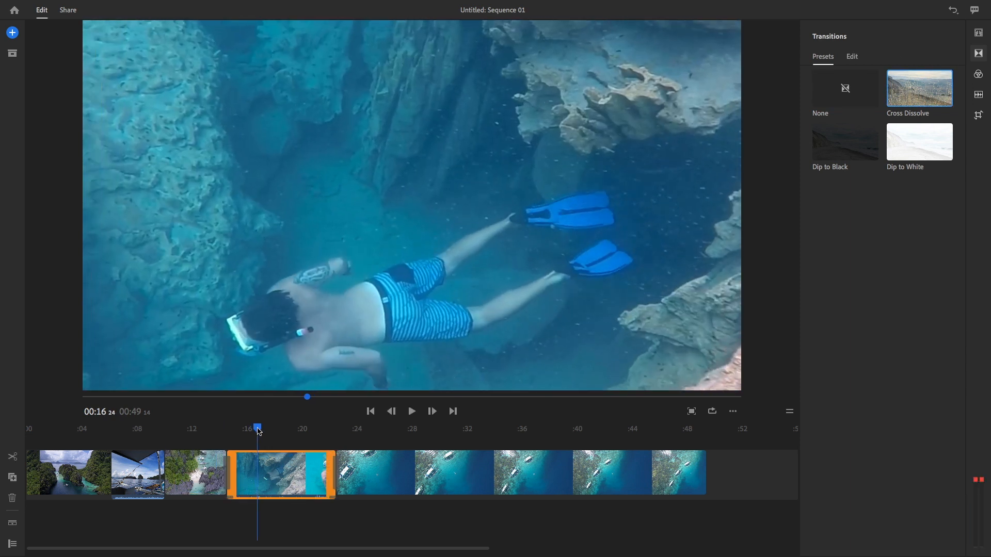
left_click(202, 431)
key("space")
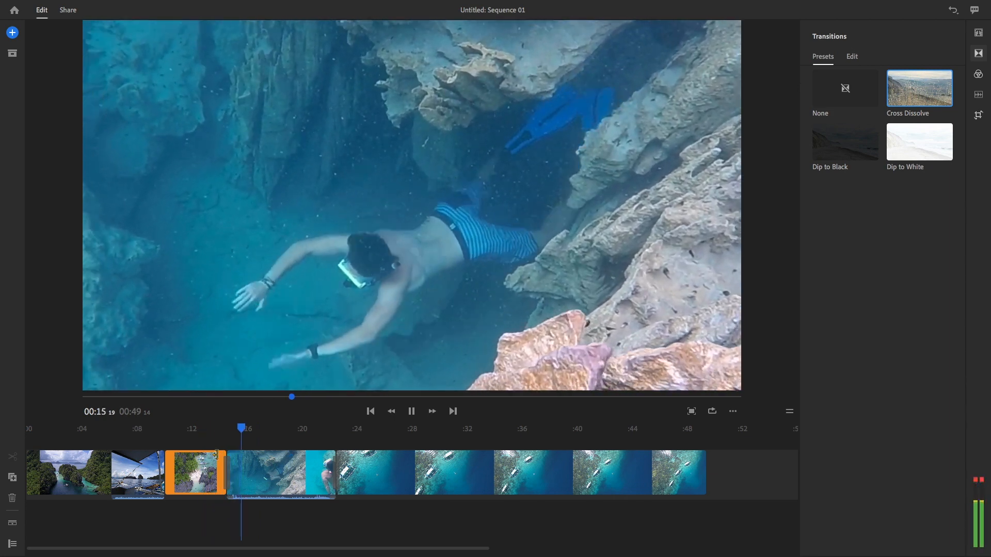
- Delete the cross dissolve between the Snorkeling and Swimming Aerial clips
left_click(326, 432)
left_click_drag(326, 433, 339, 434)
mouse_move(339, 434)
left_mouse_down()
mouse_move(321, 434)
mouse_move(330, 434)
left_mouse_up()
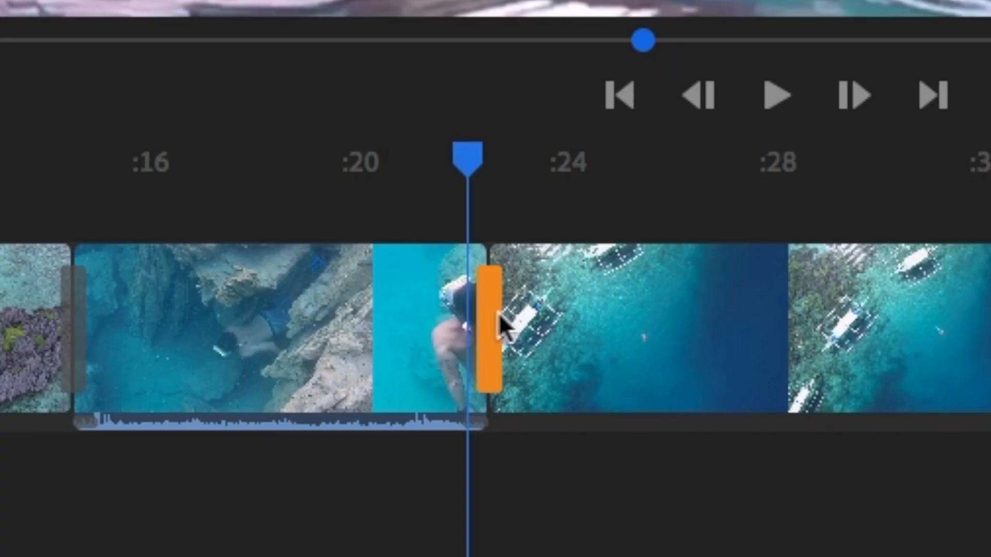
left_click(338, 468)
left_click(356, 326)
left_click(494, 307)
key("Delete")
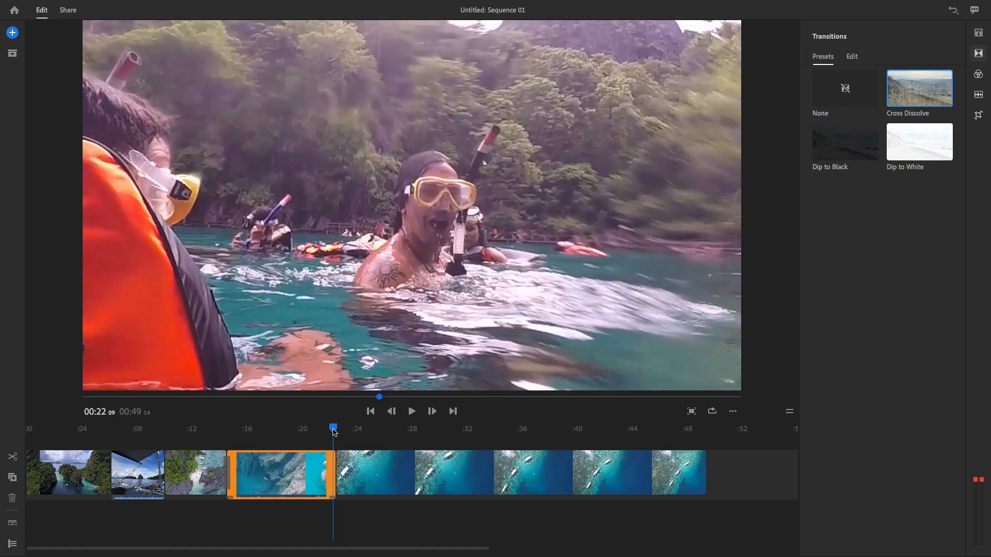
- Split the Snorkeling clip at 00:19:00, delete the part after the split and replay the sequence from the beginning
left_click_drag(481, 168, 294, 165)
left_click_drag(286, 433, 288, 433)
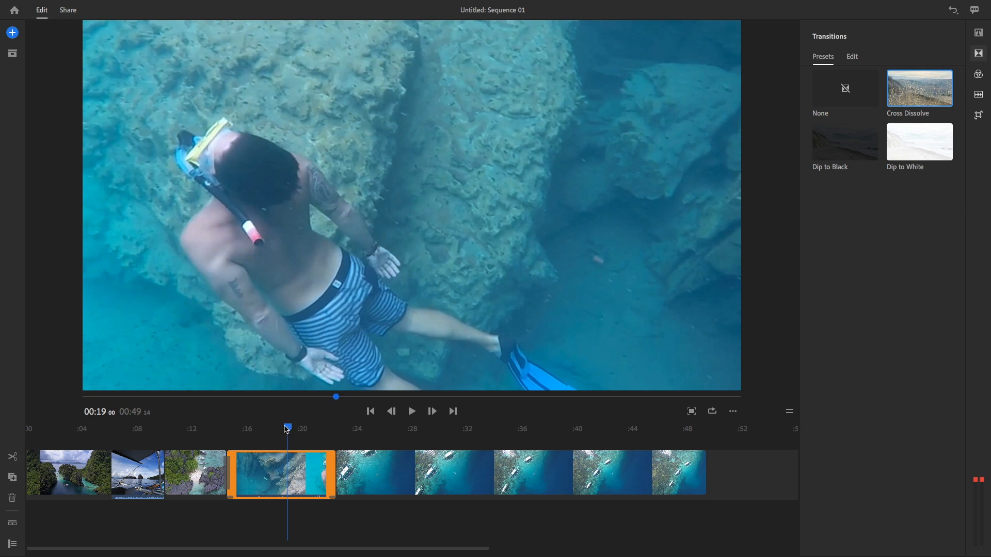
key("ctrl+k")
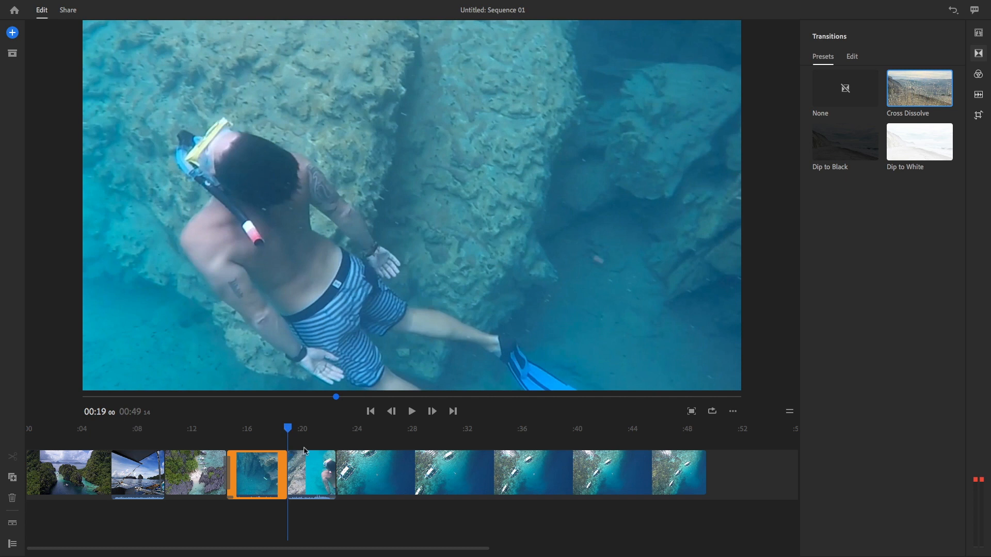
left_click(310, 465)
key("Delete")
left_click_drag(281, 430, 43, 425)
key("space")
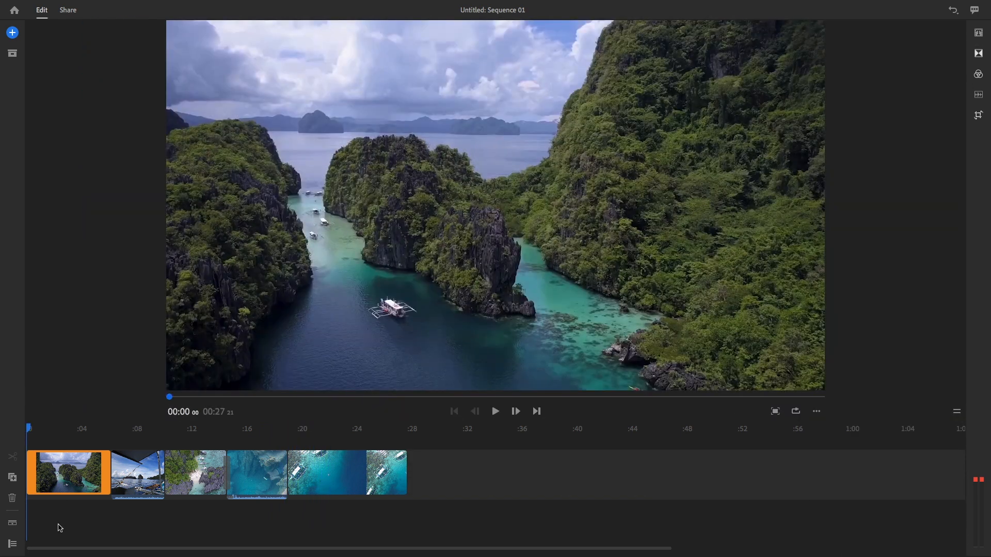
- Preview the Water Aerial clip at 00:02:05 with the Cinematic color preset, and switch it to the SL Kodak preset
left_click(59, 516)
left_click(30, 428)
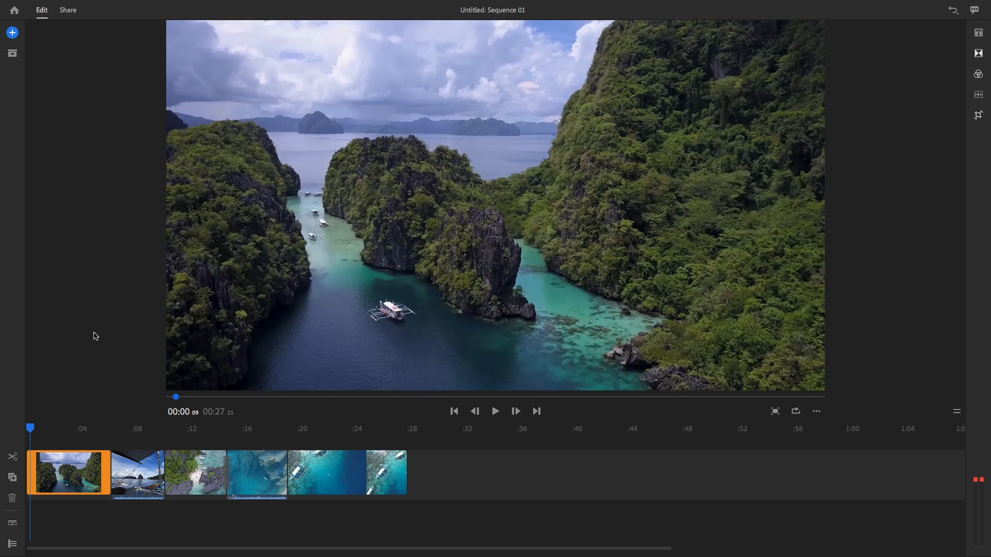
left_click_drag(33, 428, 55, 428)
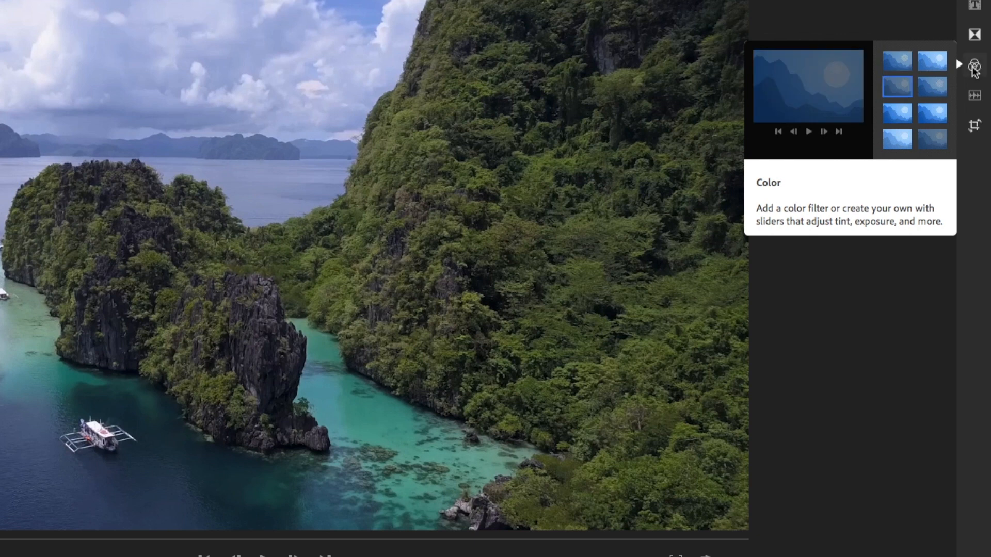
left_click(972, 66)
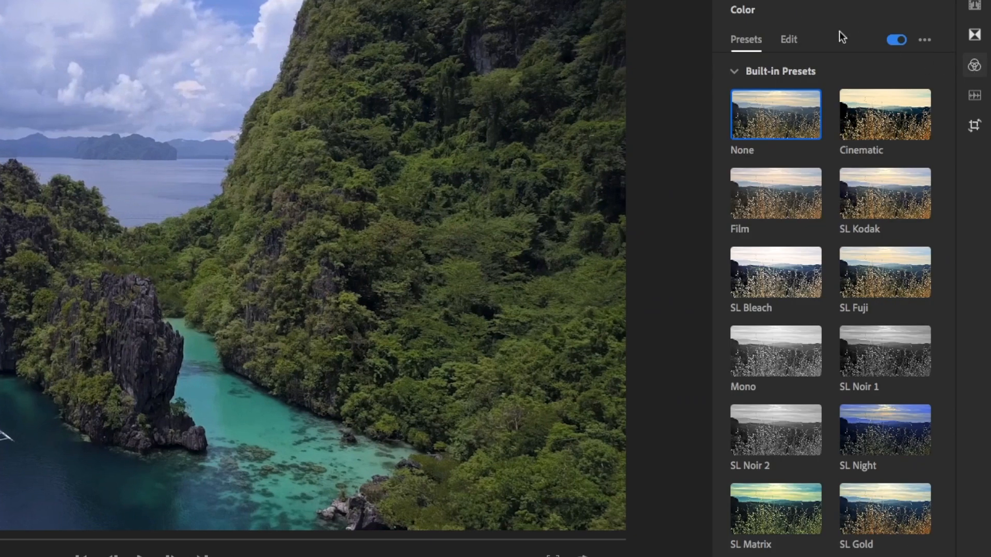
left_click(877, 103)
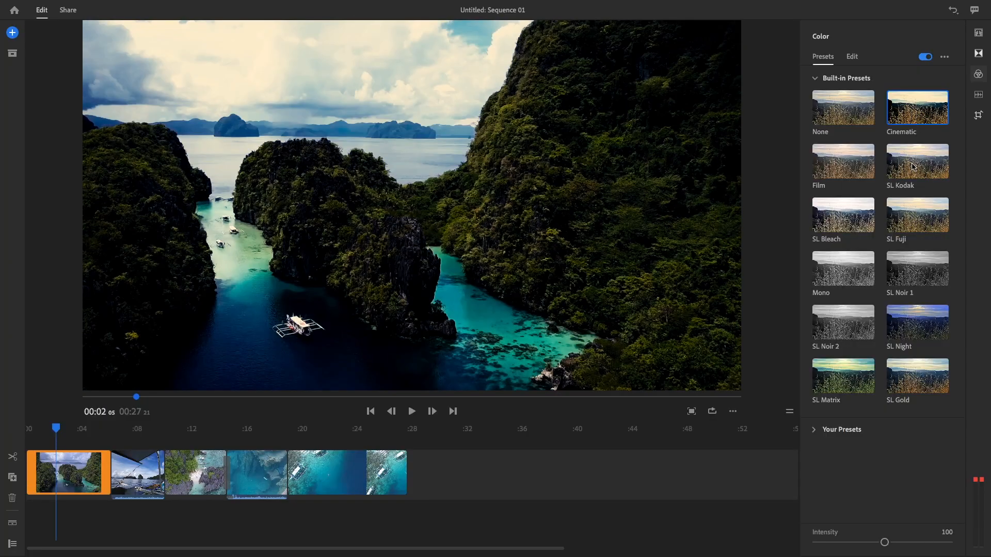
left_click(913, 170)
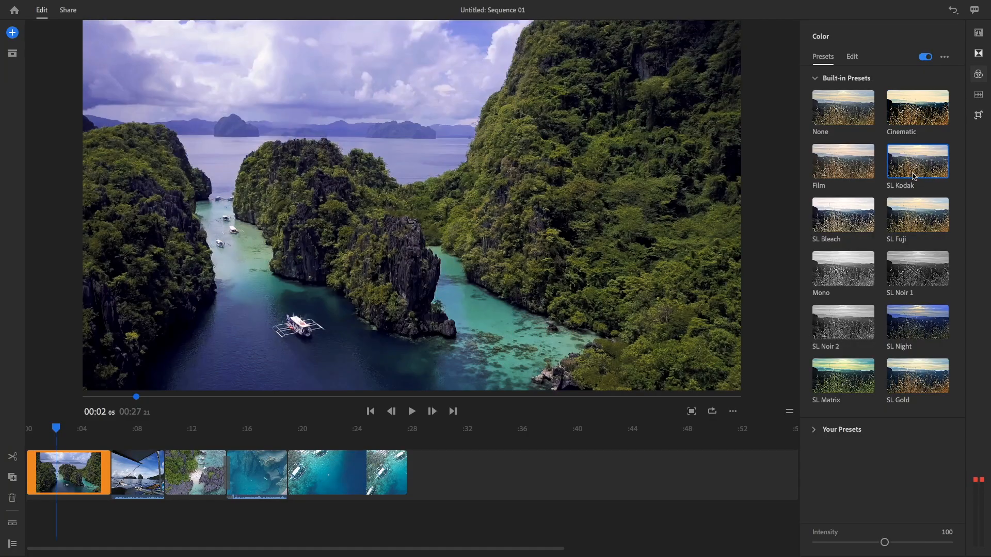
- Try the SL Fuji and SL Matrix color presets on the Water Aerial clip, and settle on the Film preset
left_click(902, 217)
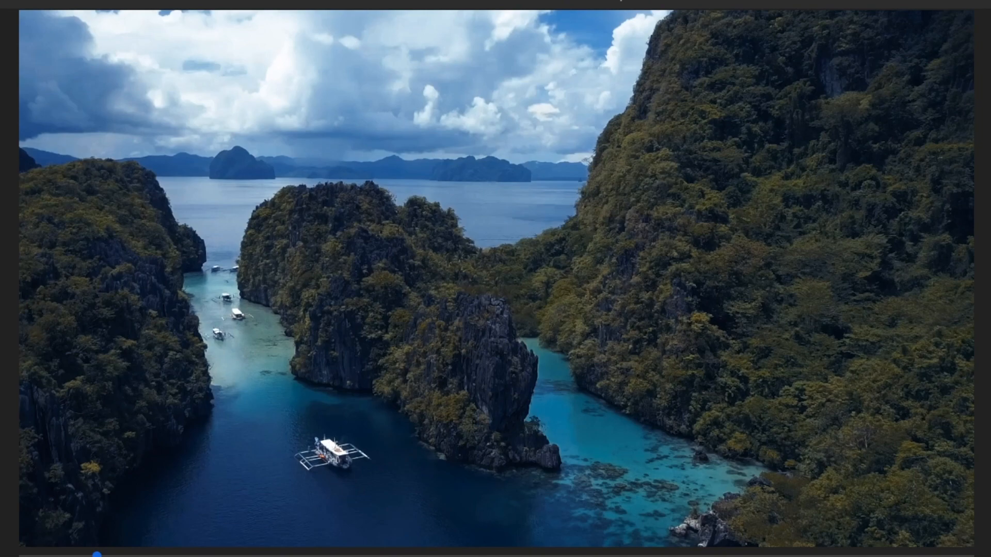
left_click(866, 383)
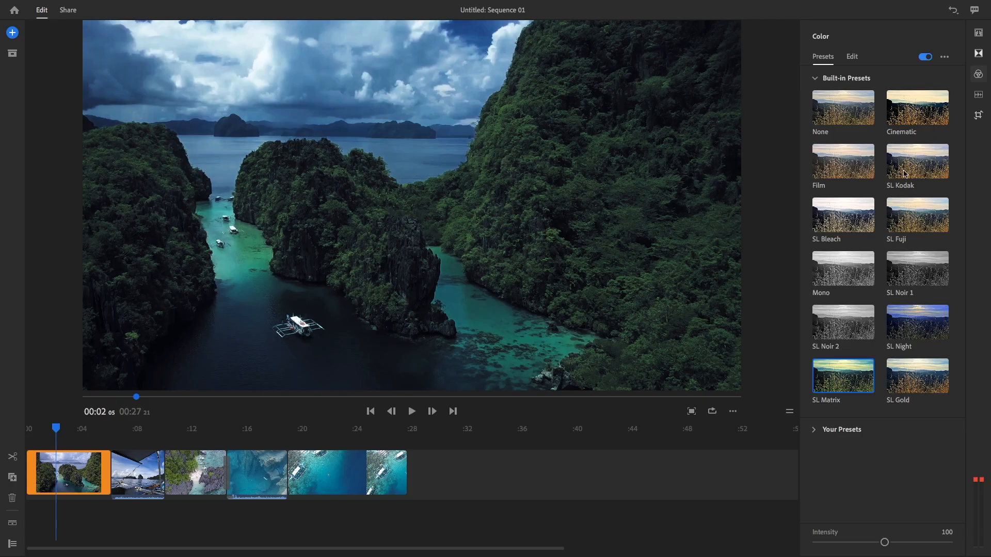
left_click(845, 164)
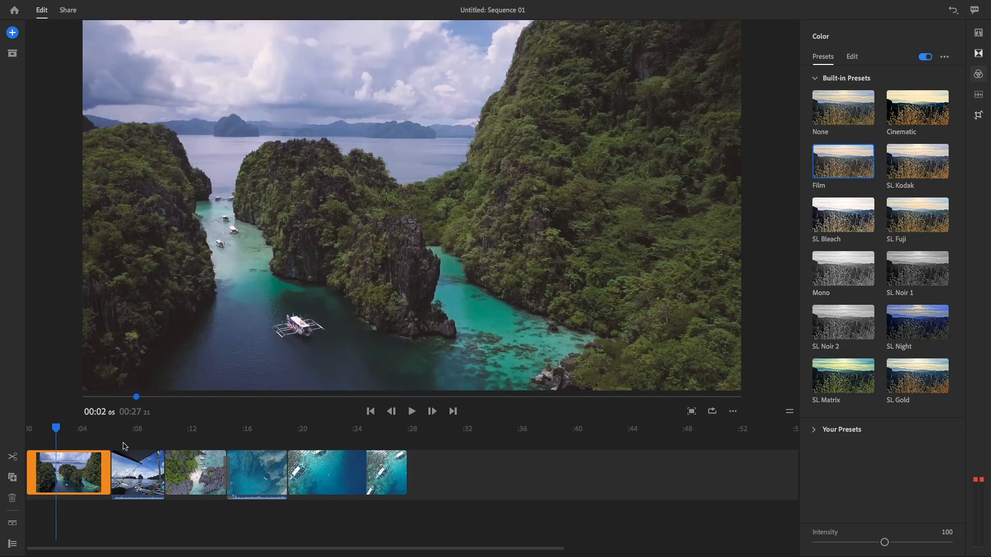
- Apply the Film preset to the second clip, the view from the boat, and play back the graded sequence
left_click(135, 429)
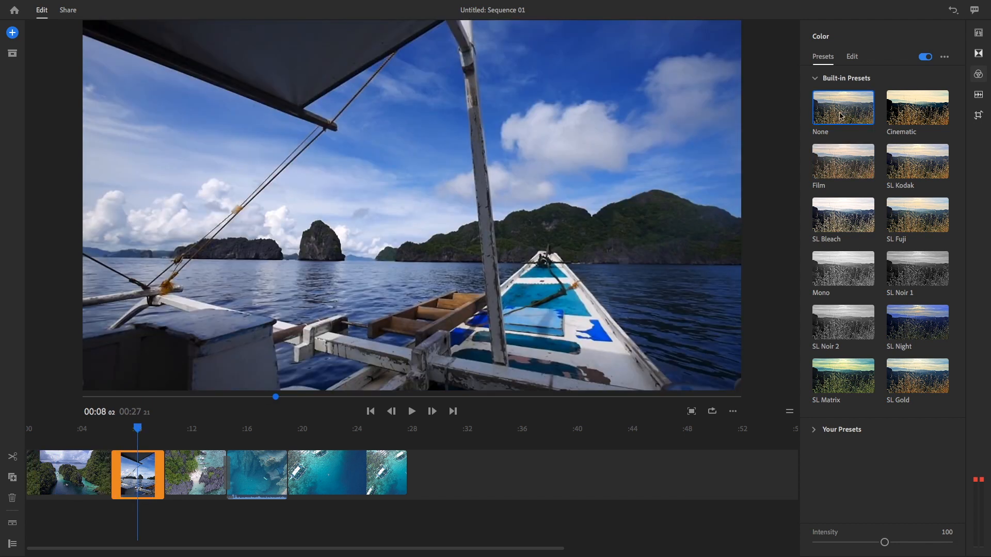
left_click(846, 162)
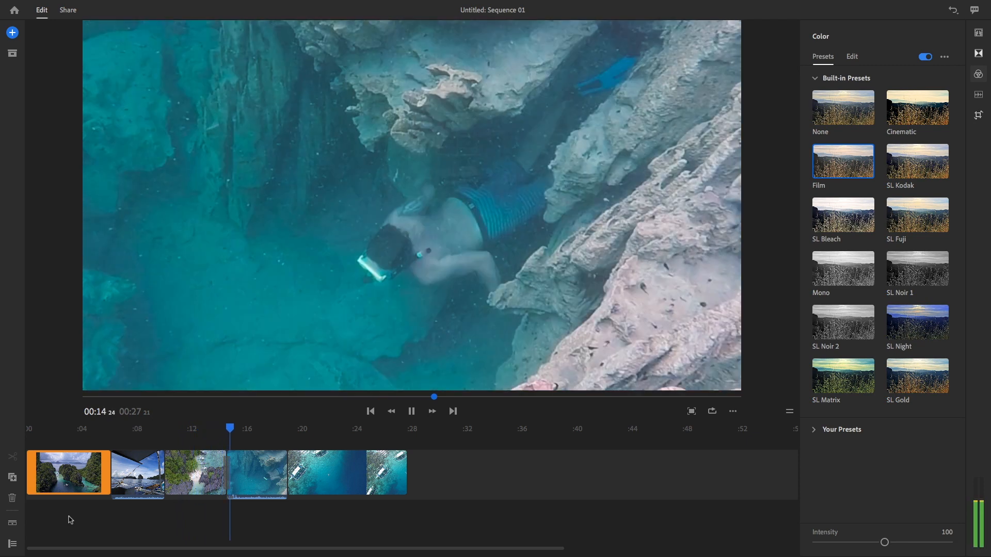
key("space")
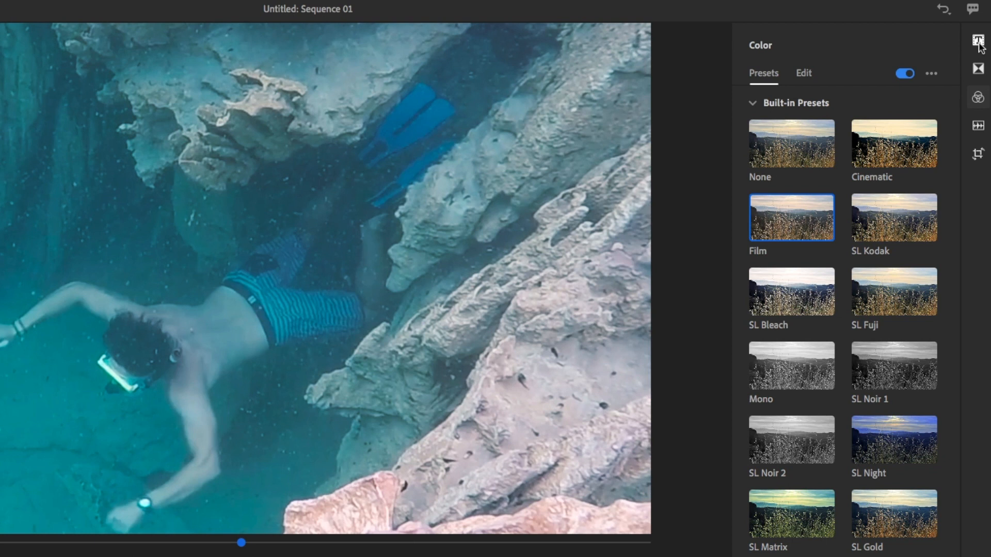
- Browse the title templates and add a Basic Default Title above the Water Aerial clip at the start of the sequence
mouse_move(979, 46)
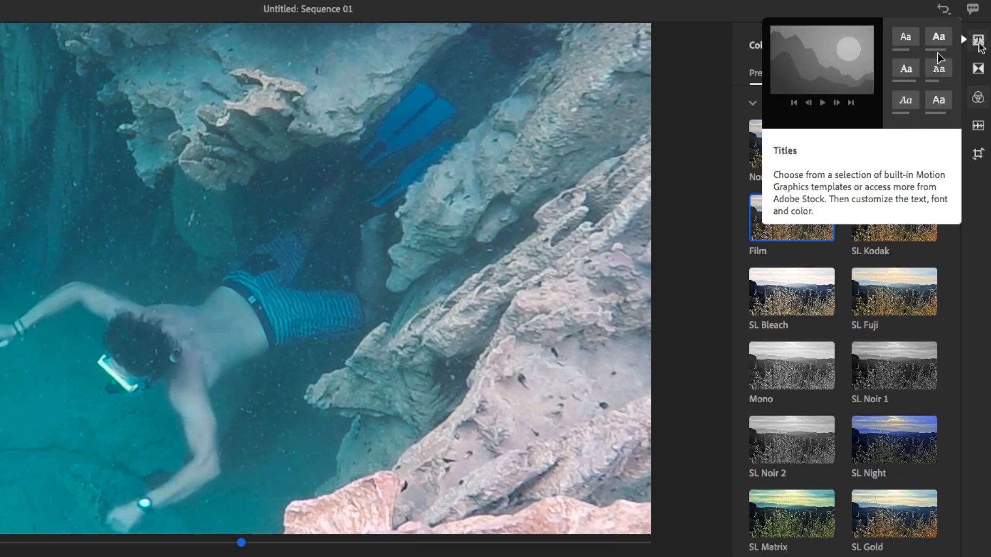
left_click(978, 41)
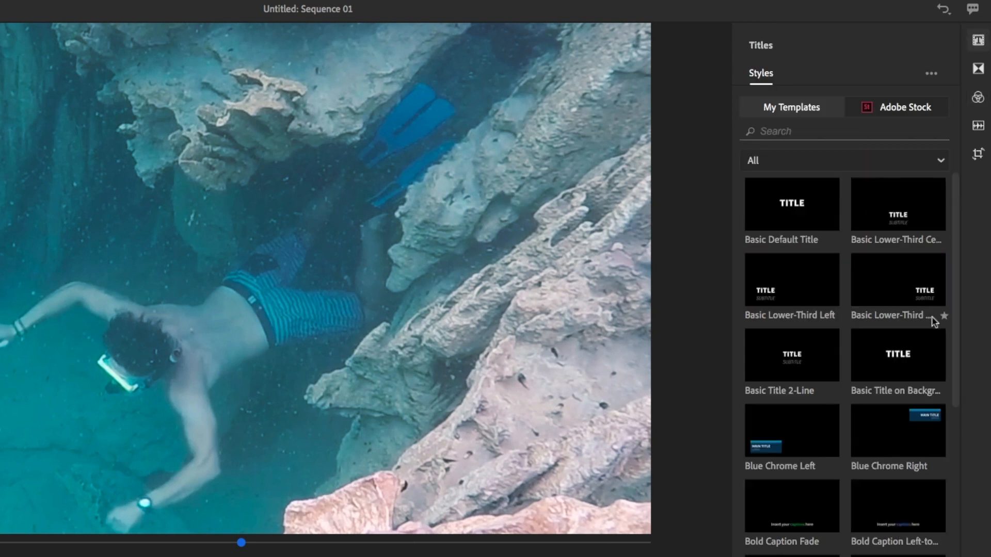
scroll(940, 272, "down", 10)
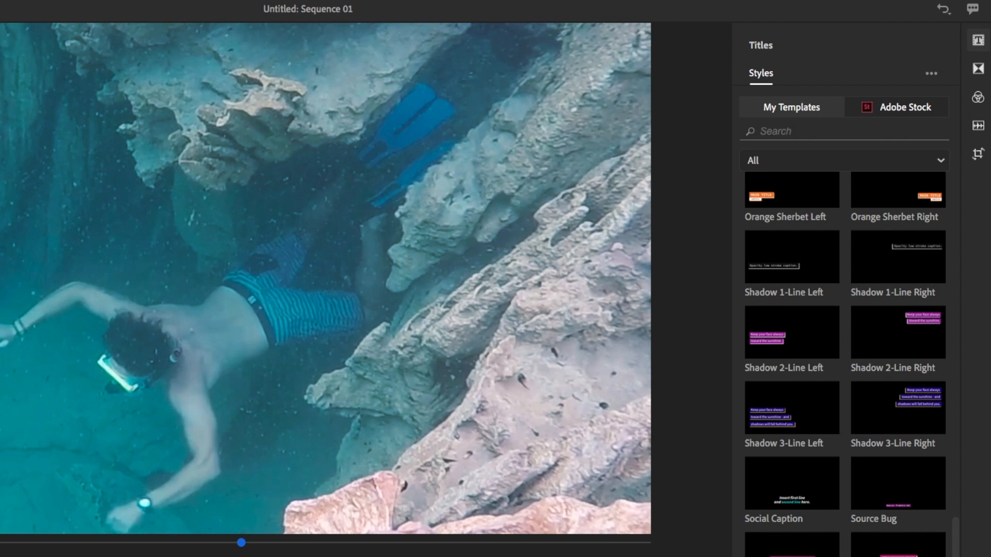
scroll(851, 491, "up", 15)
scroll(851, 491, "down", 15)
scroll(851, 492, "up", 2)
scroll(852, 492, "up", 12)
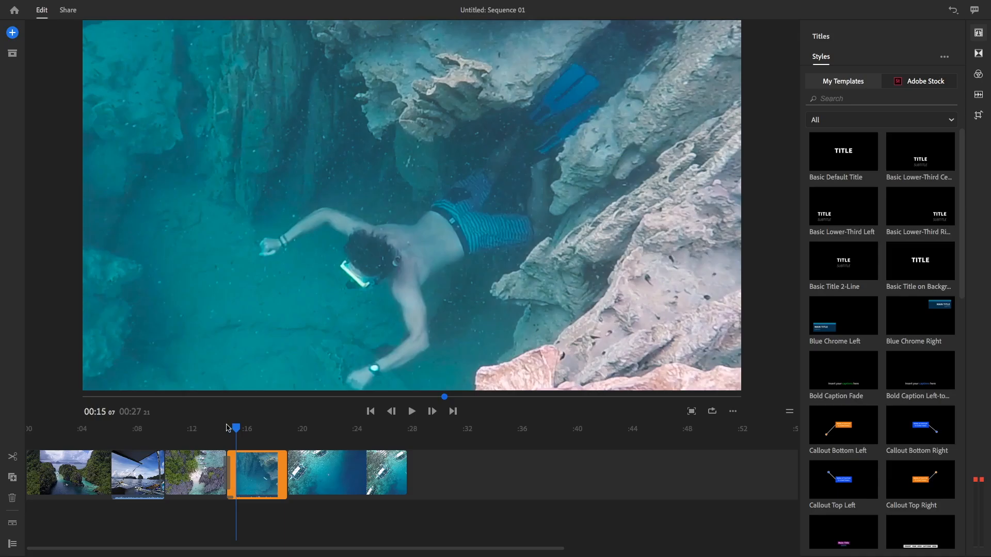
left_click_drag(236, 428, 68, 446)
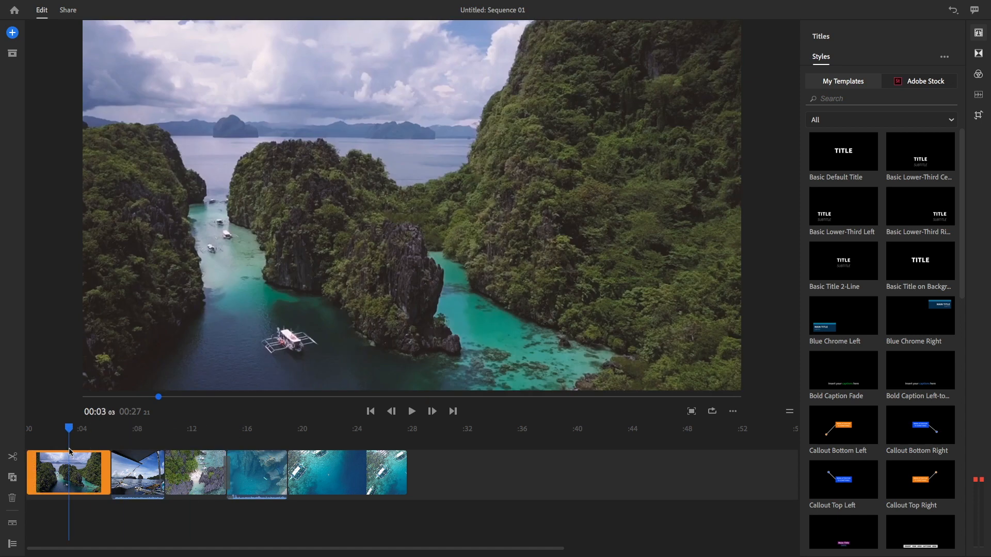
left_click_drag(837, 153, 77, 472)
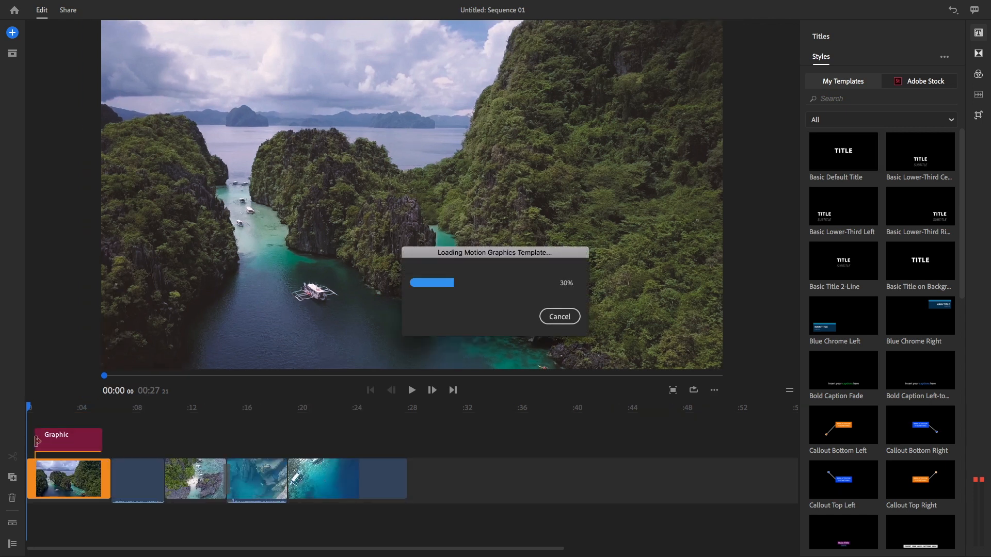
- Scrub through the title and extend both of its ends to span the entire Water Aerial clip
left_click_drag(32, 409, 64, 407)
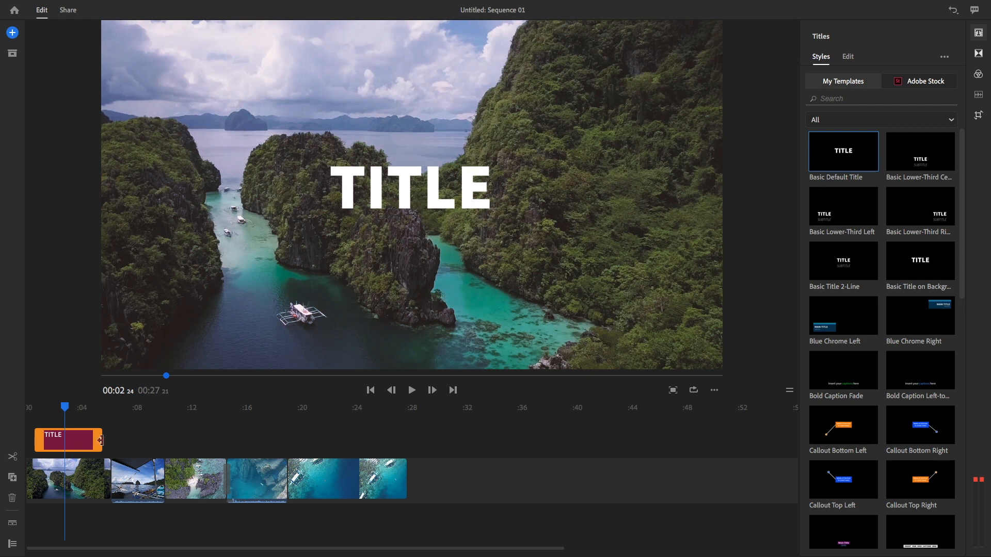
left_click_drag(60, 408, 36, 415)
left_click(73, 447)
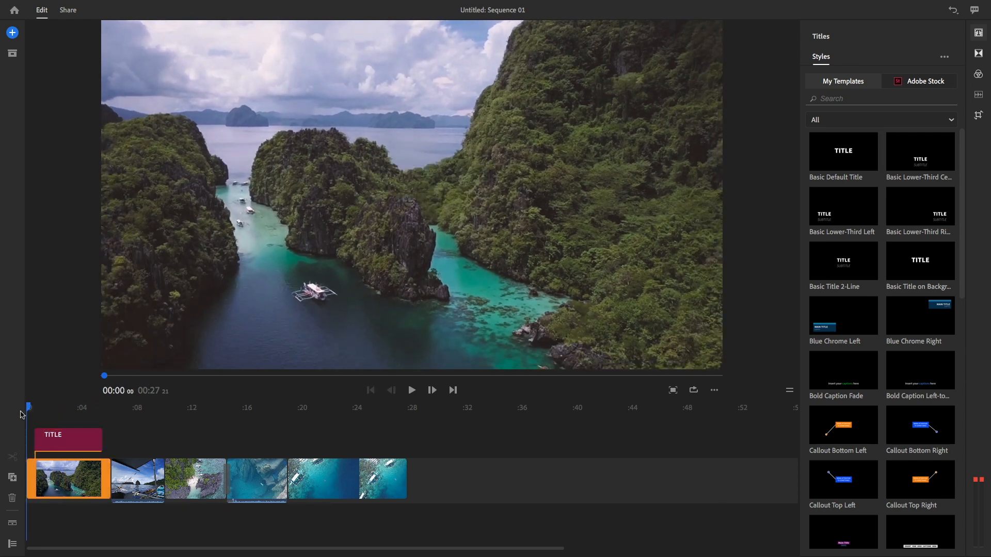
left_click(73, 446)
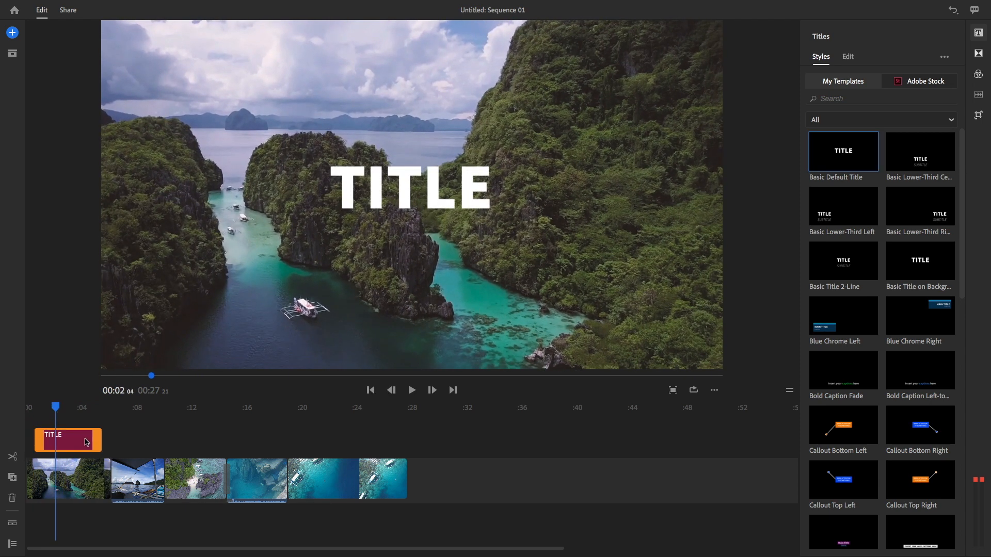
left_click_drag(101, 438, 104, 438)
left_click_drag(240, 316, 252, 316)
left_click_drag(86, 313, 76, 307)
left_click_drag(124, 244, 217, 266)
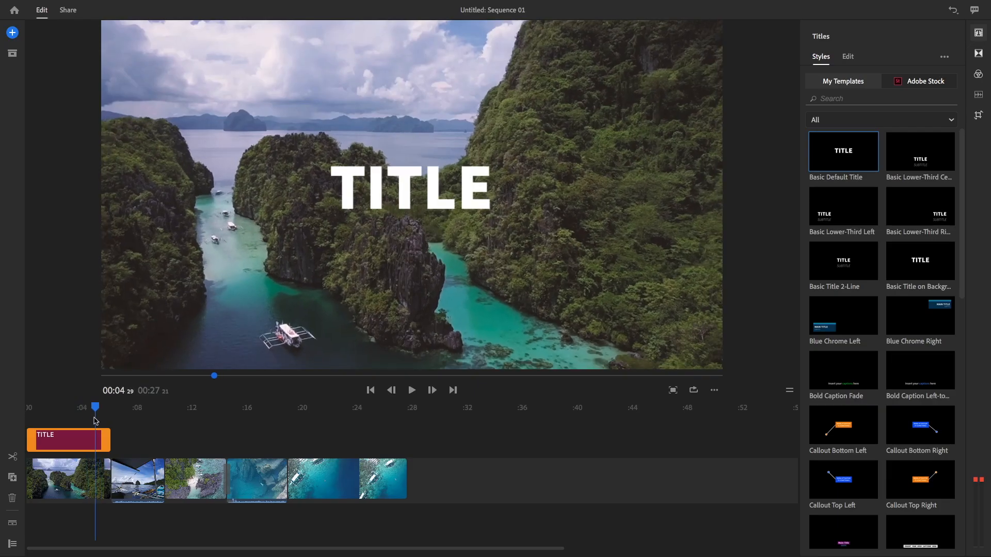
left_click_drag(95, 421, 61, 418)
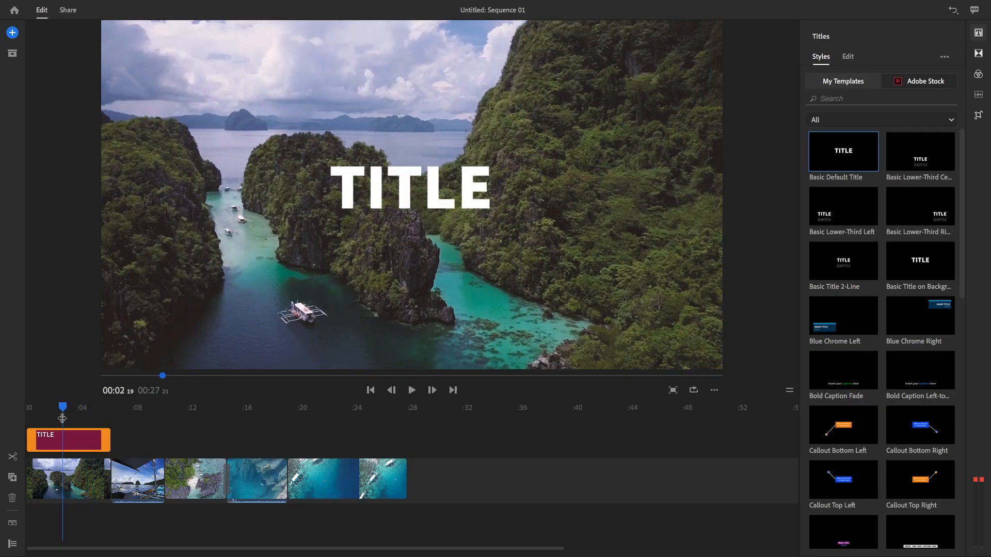
- Change the title text to ADOBE RUSH CC and set its size to 190, character spacing to 11 and line spacing to 2
double_click(400, 192)
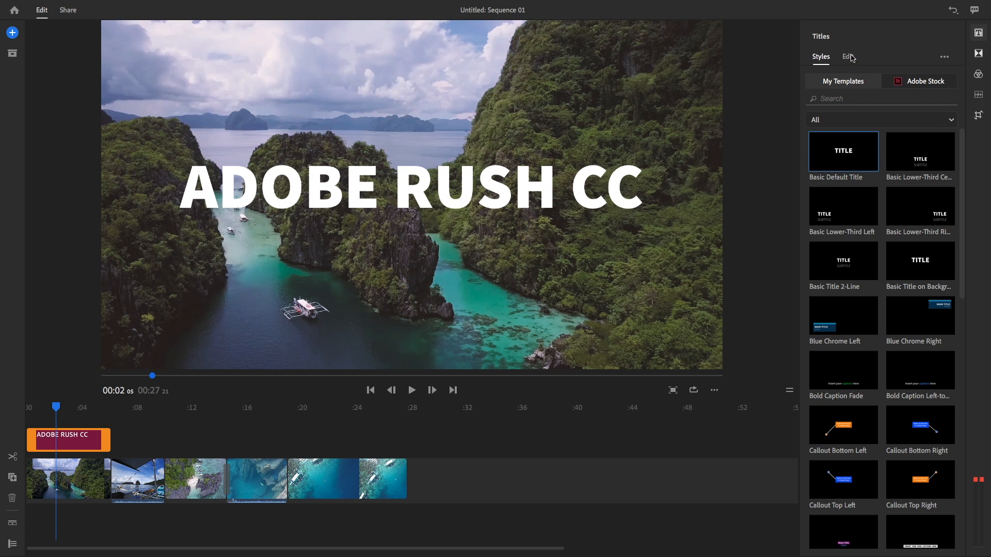
left_click(849, 57)
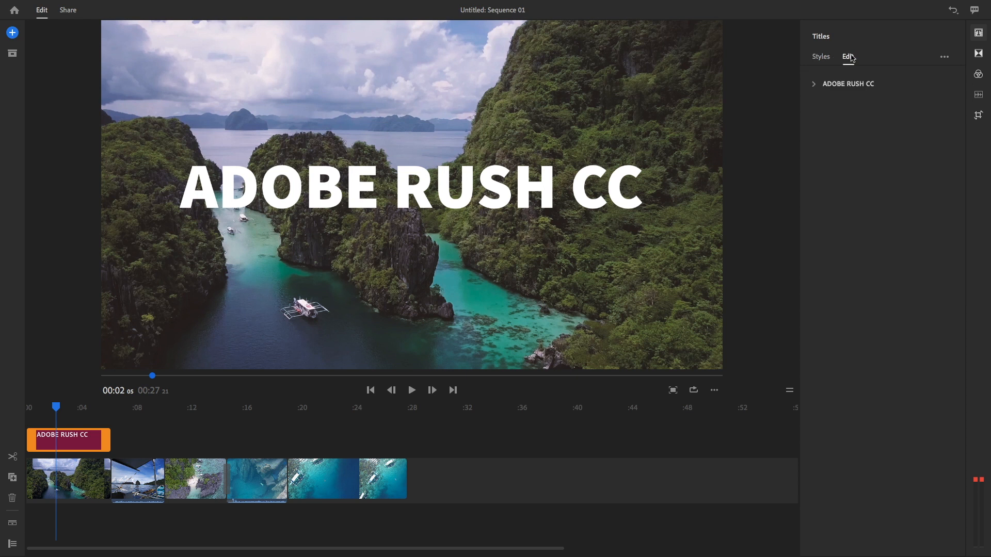
left_click(832, 85)
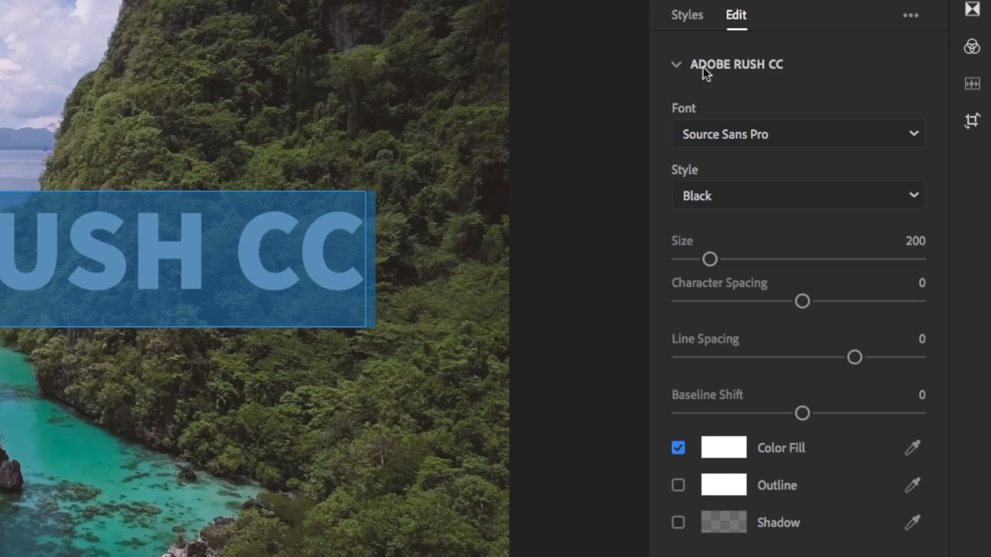
left_click_drag(710, 259, 707, 258)
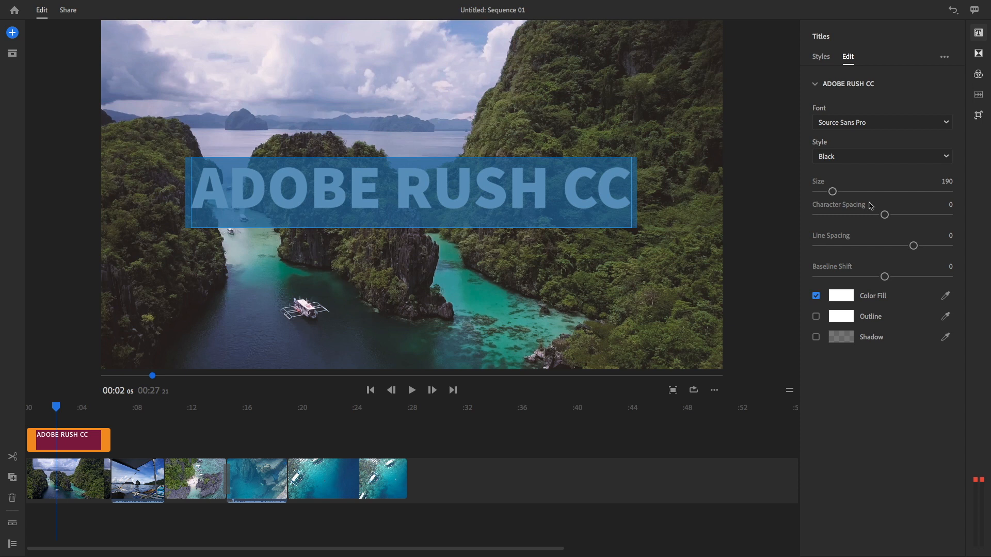
left_click_drag(885, 215, 886, 218)
left_click_drag(915, 248, 911, 250)
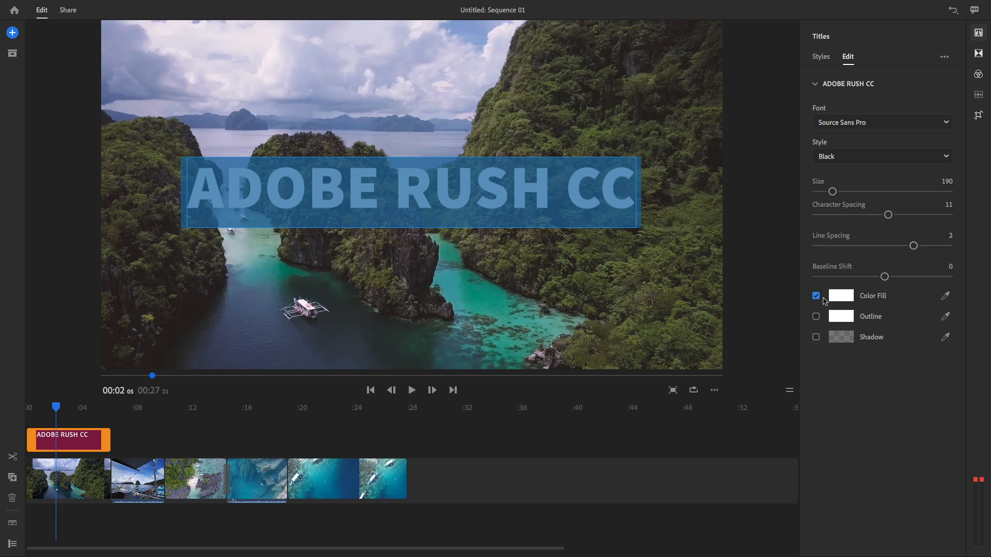
- Give the title text a white outline of size 4 and turn off its color fill
left_click(815, 316)
left_click(817, 297)
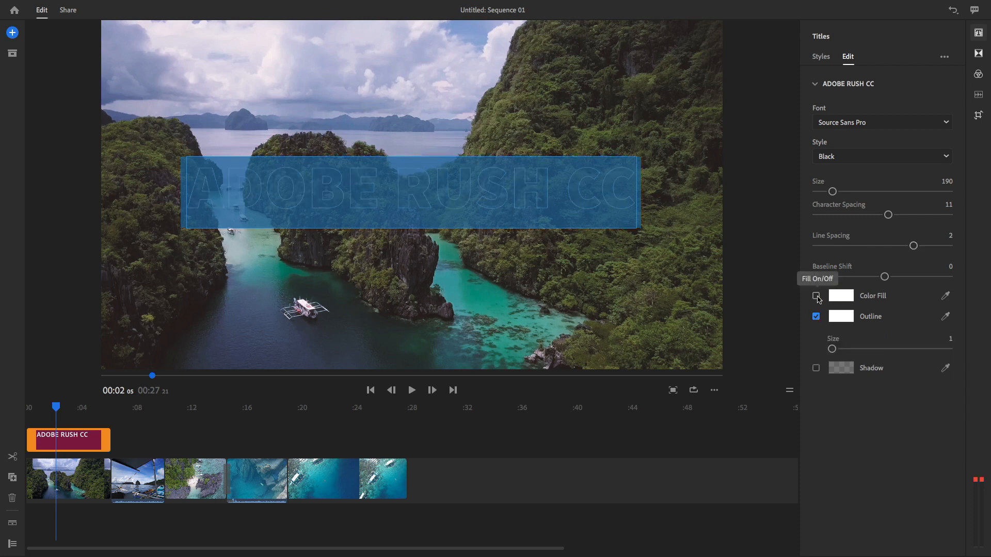
left_click(658, 269)
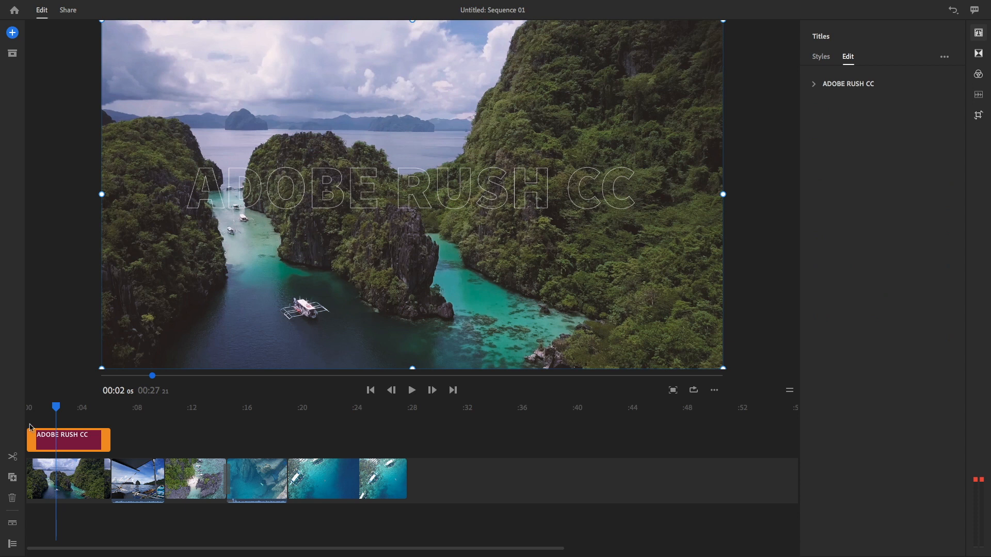
left_click(863, 88)
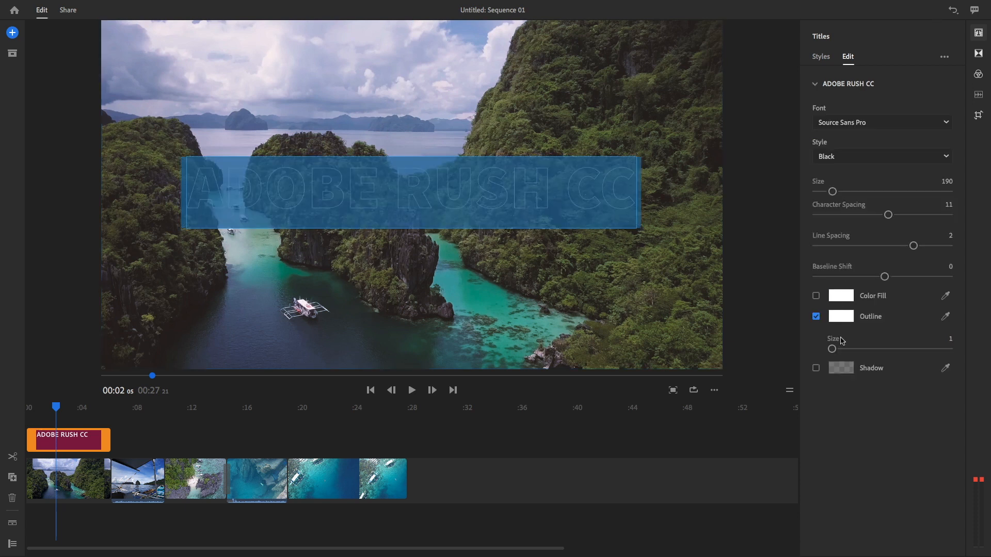
left_click_drag(843, 353, 835, 350)
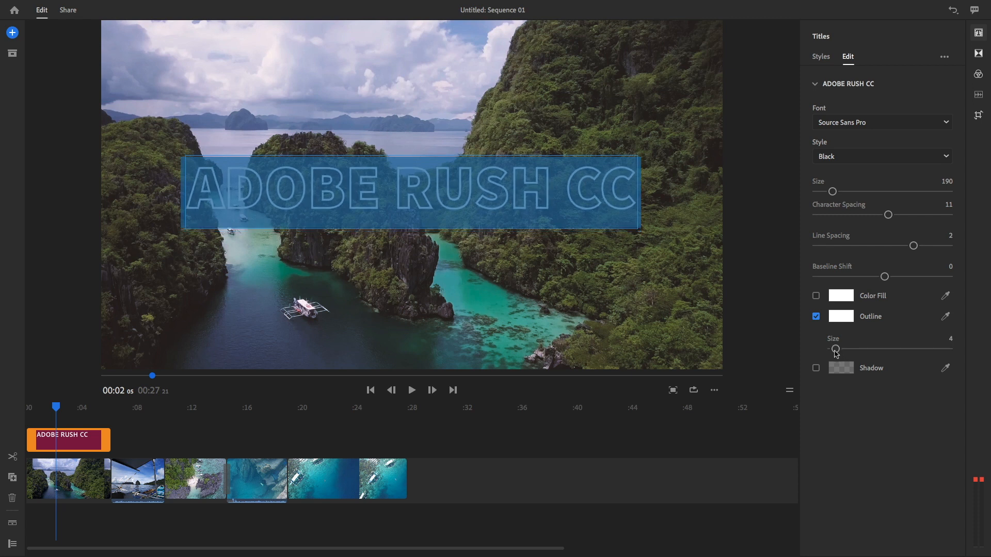
- Look through the fonts and font styles available for the title text
left_click(843, 122)
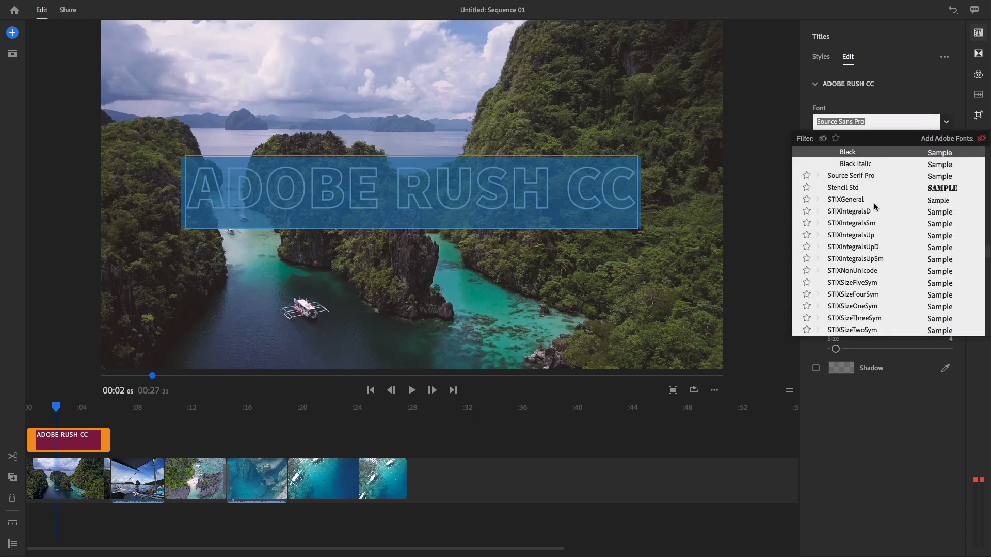
left_click(899, 88)
left_click(843, 81)
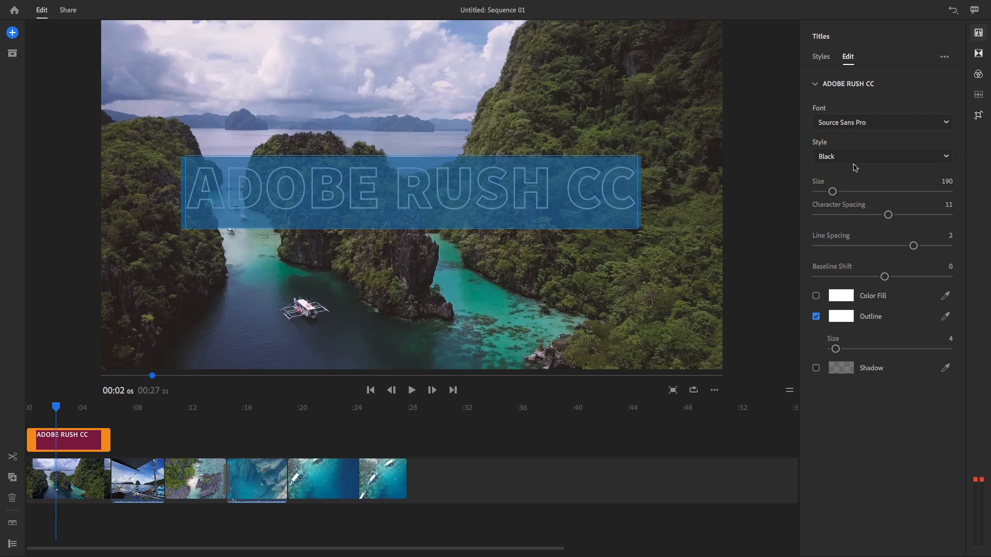
left_click(854, 159)
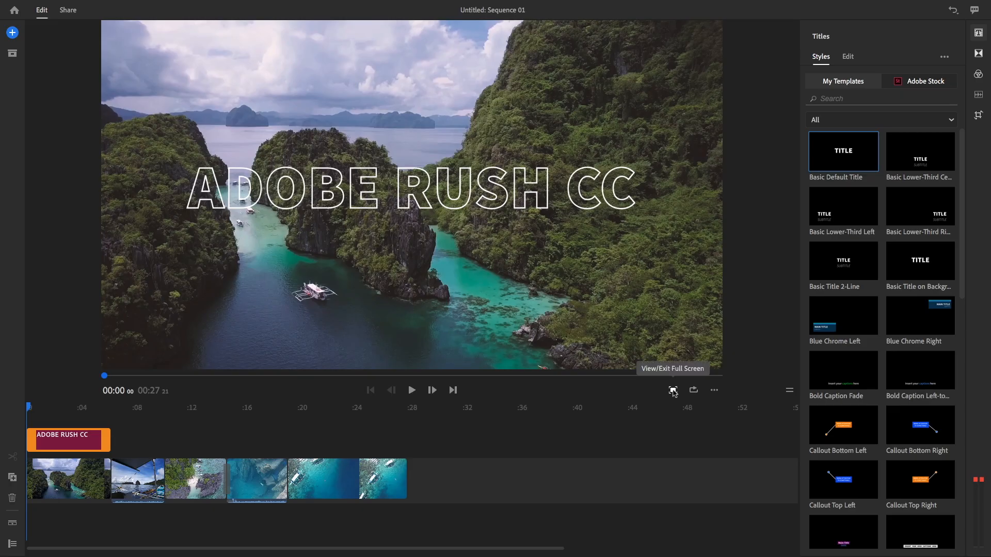
- Play the titled sequence from the beginning in full screen
left_click(673, 391)
key("space")
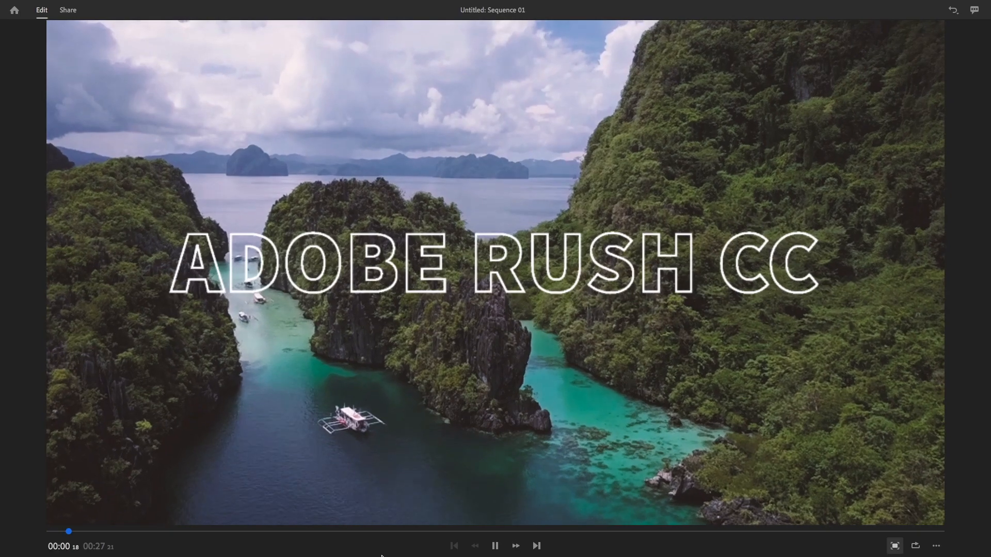